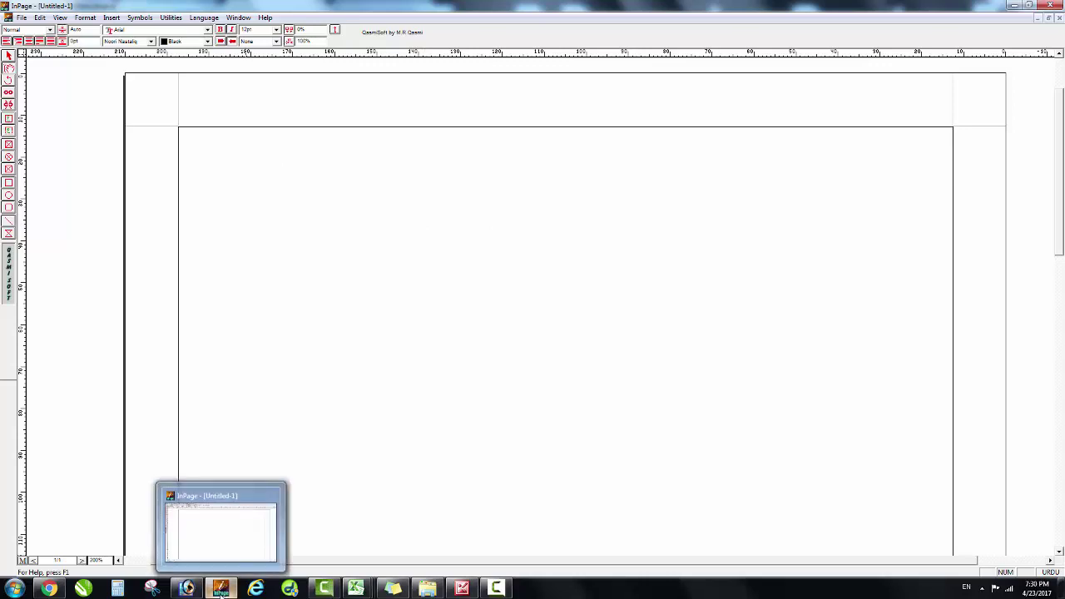
click(227, 541)
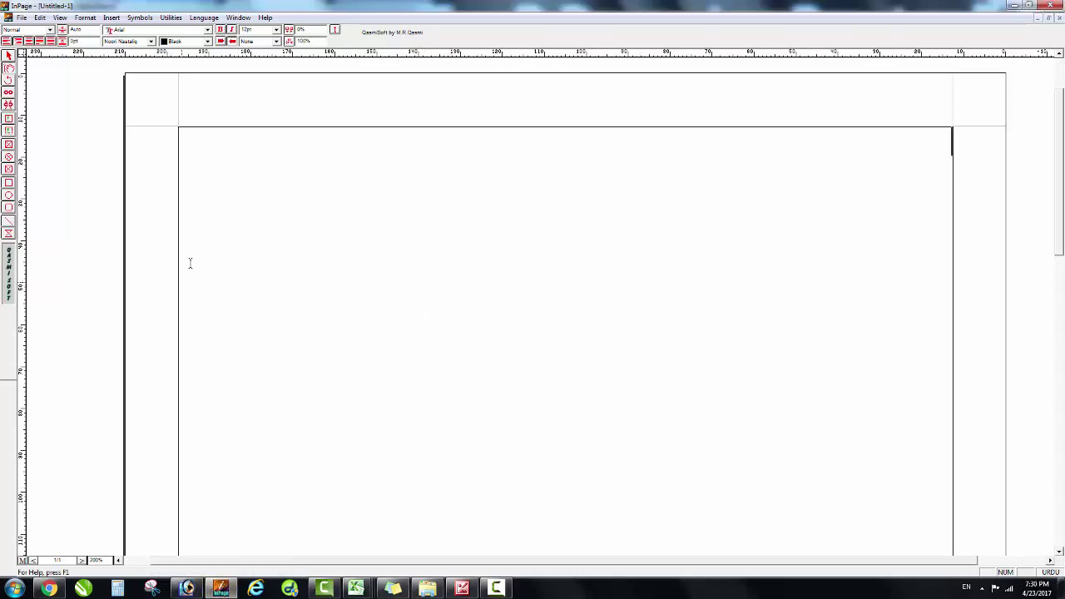
click(1059, 18)
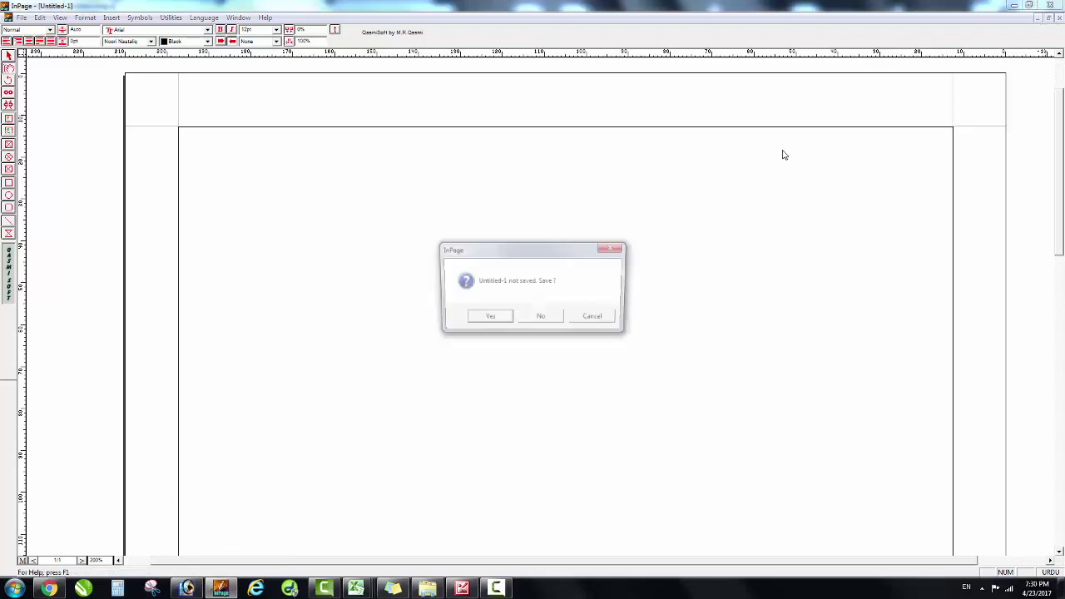
click(489, 321)
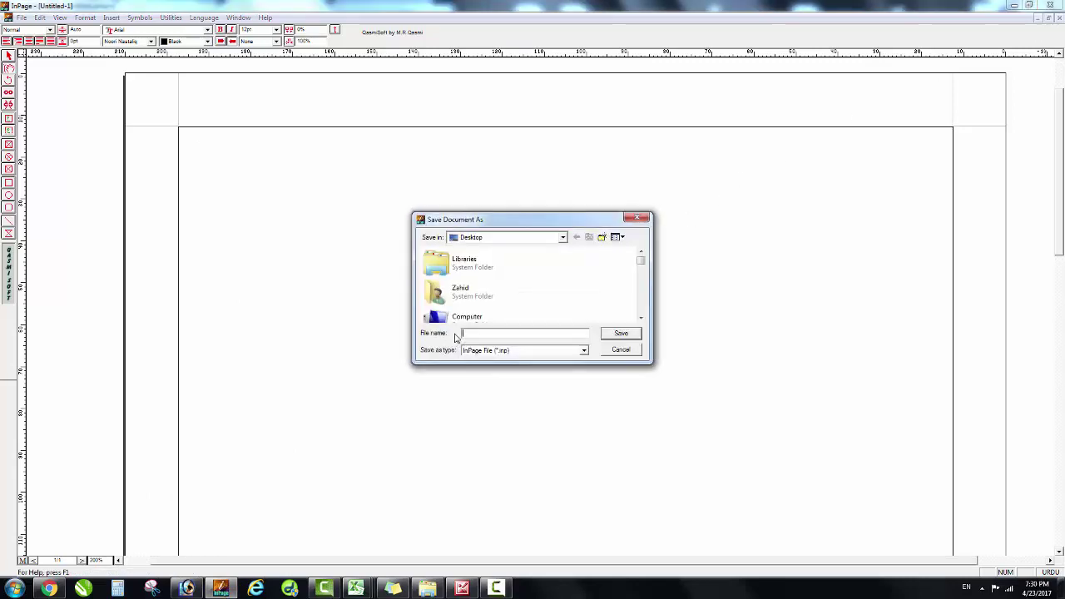
click(621, 350)
Close the untitled document without saving and create a one-page A4 portrait document with 12.7 mm margins and right-to-left direction.
click(1059, 18)
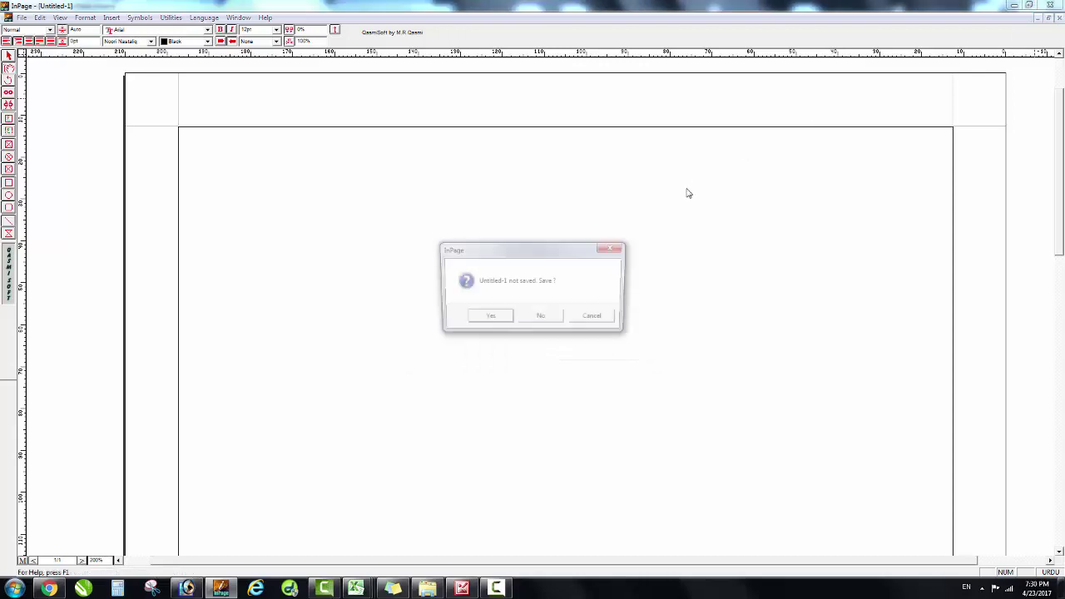
click(544, 323)
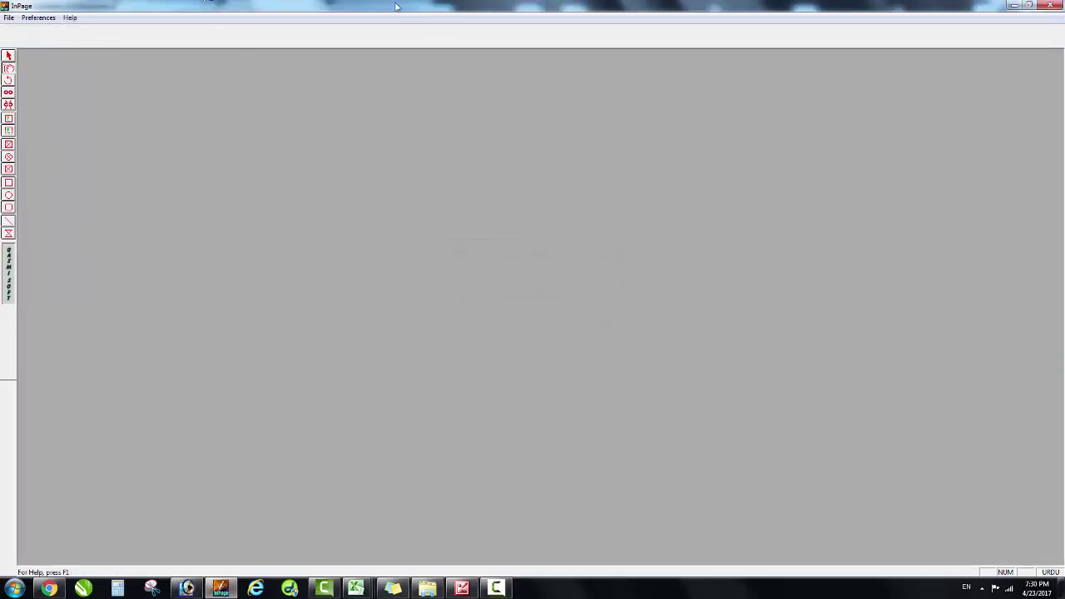
drag(396, 6, 437, 6)
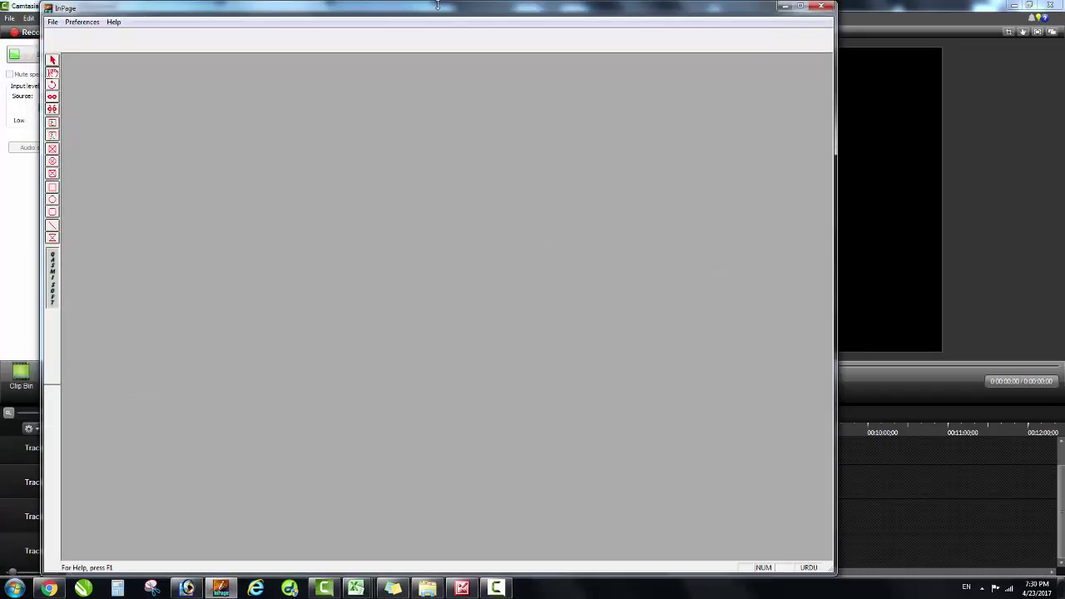
click(799, 7)
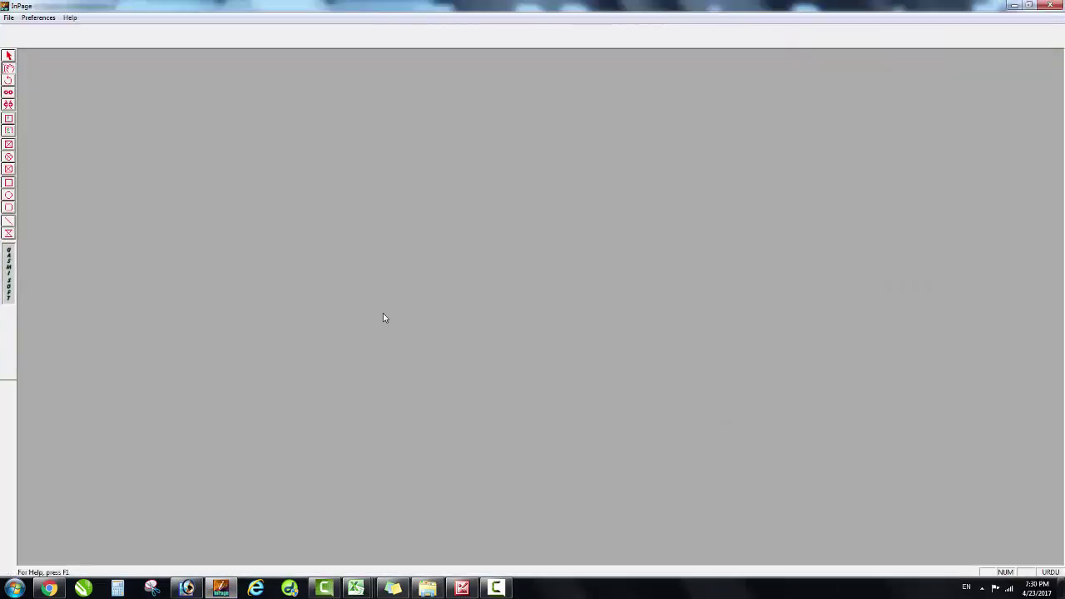
key(ctrl+n)
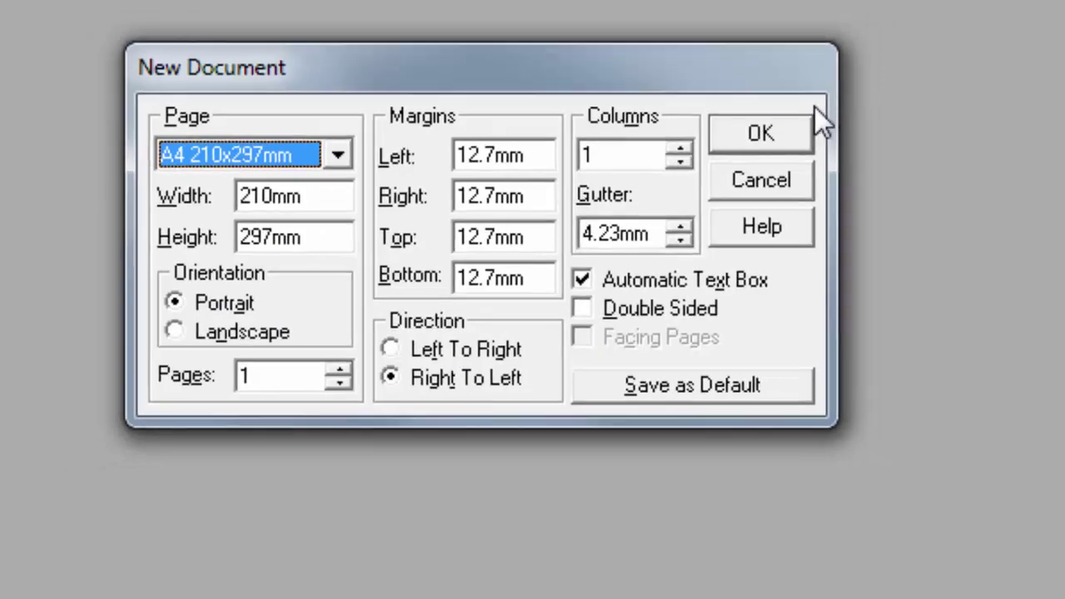
click(767, 137)
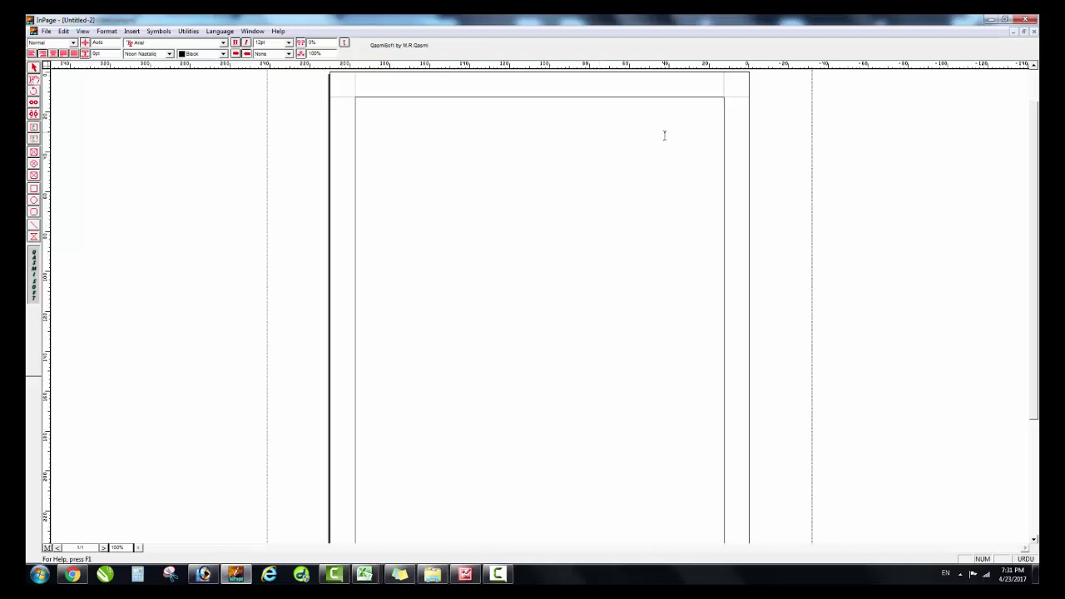
View the blank page at 50%, 100% and 200% zoom and look over its upper and lower areas.
key(F6)
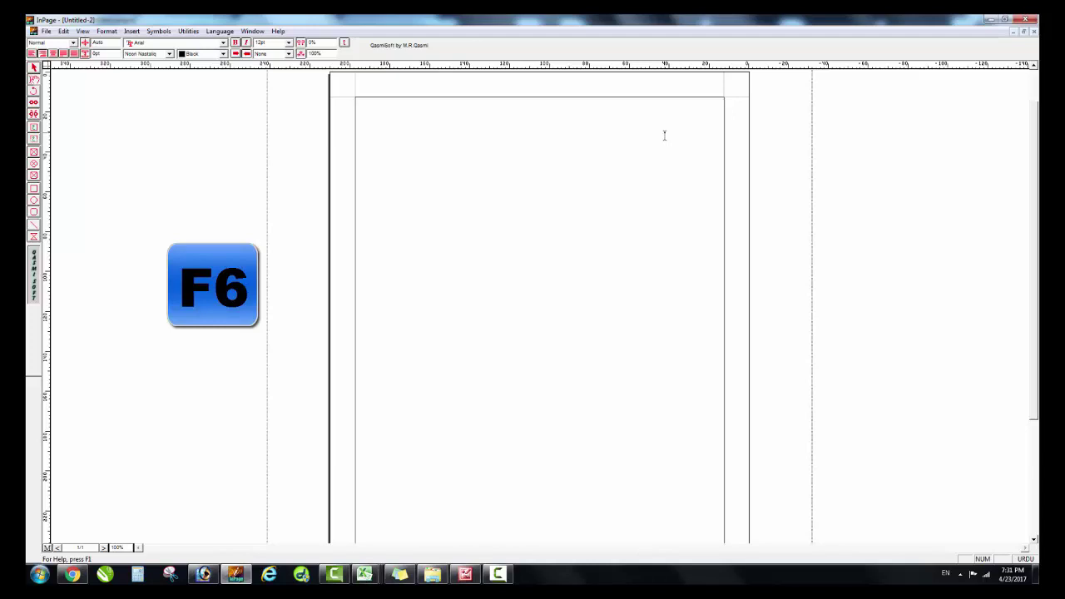
key(F6)
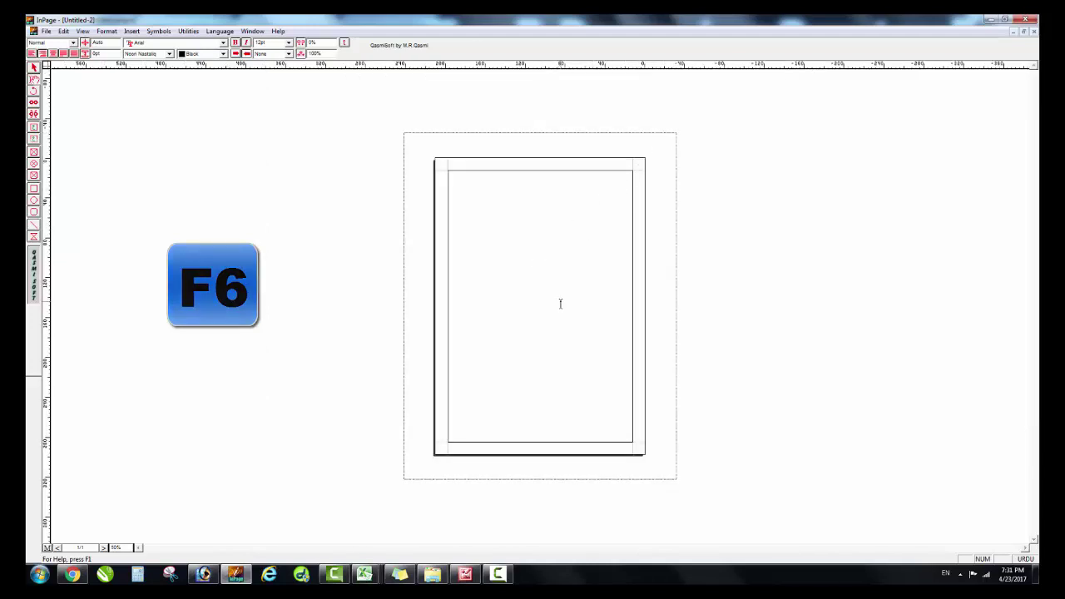
key(F7)
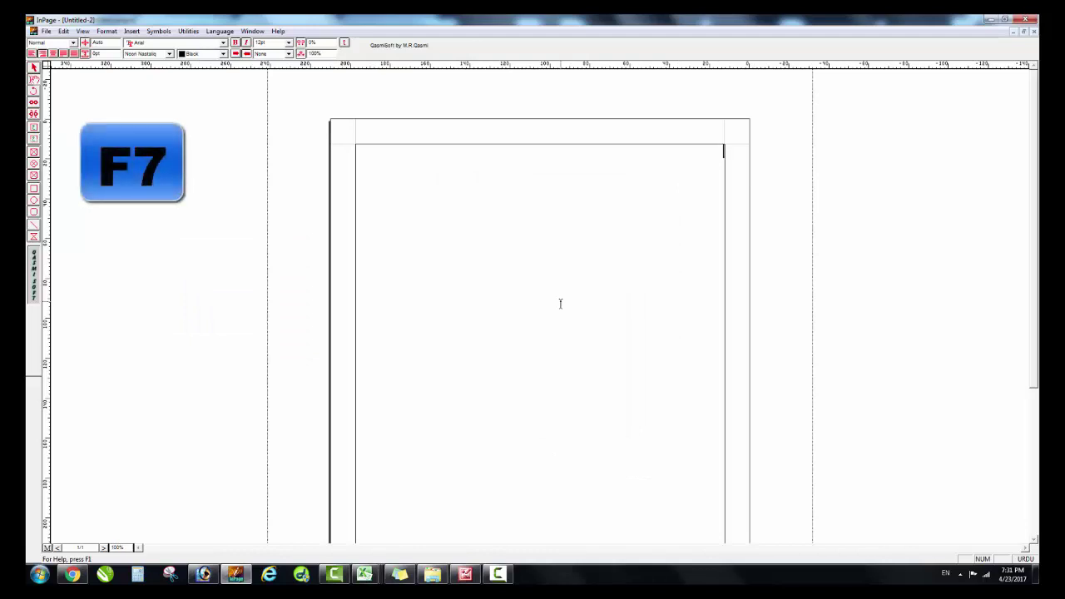
key(F8)
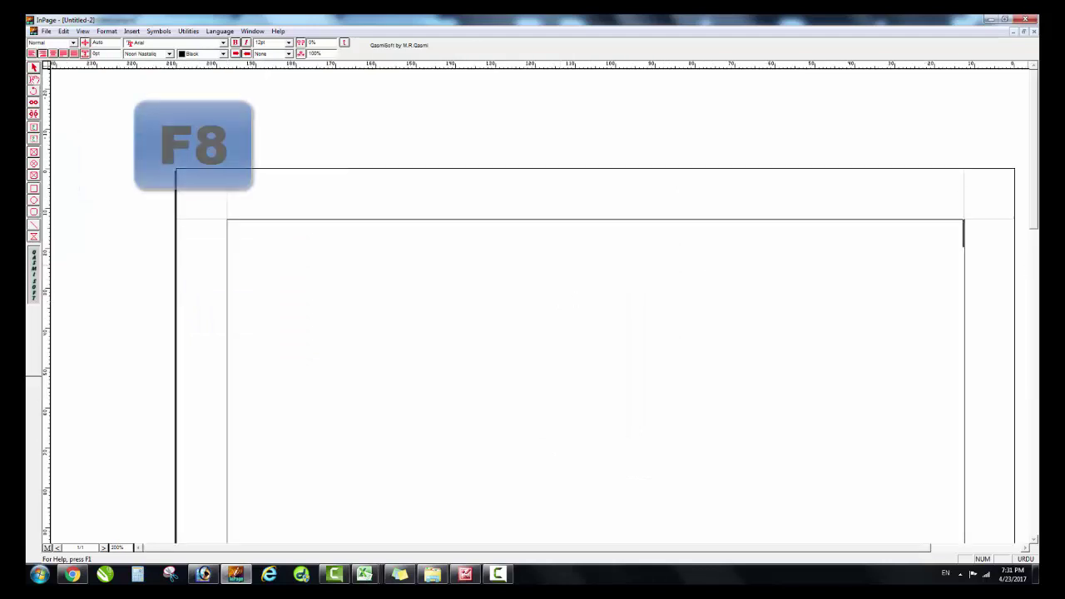
scroll(1034, 376, down, 5)
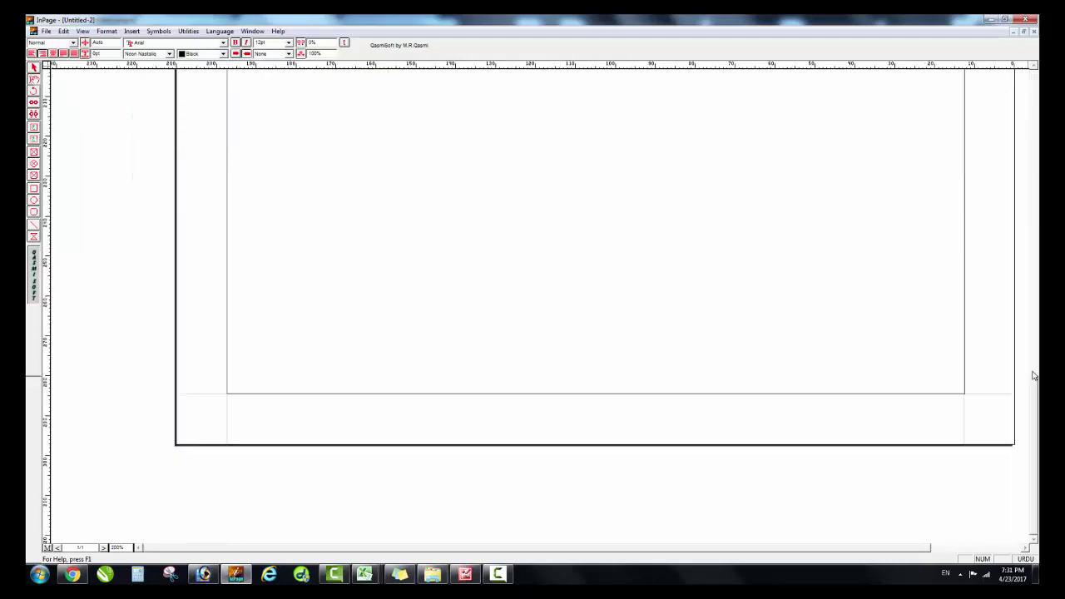
drag(1036, 404, 1037, 106)
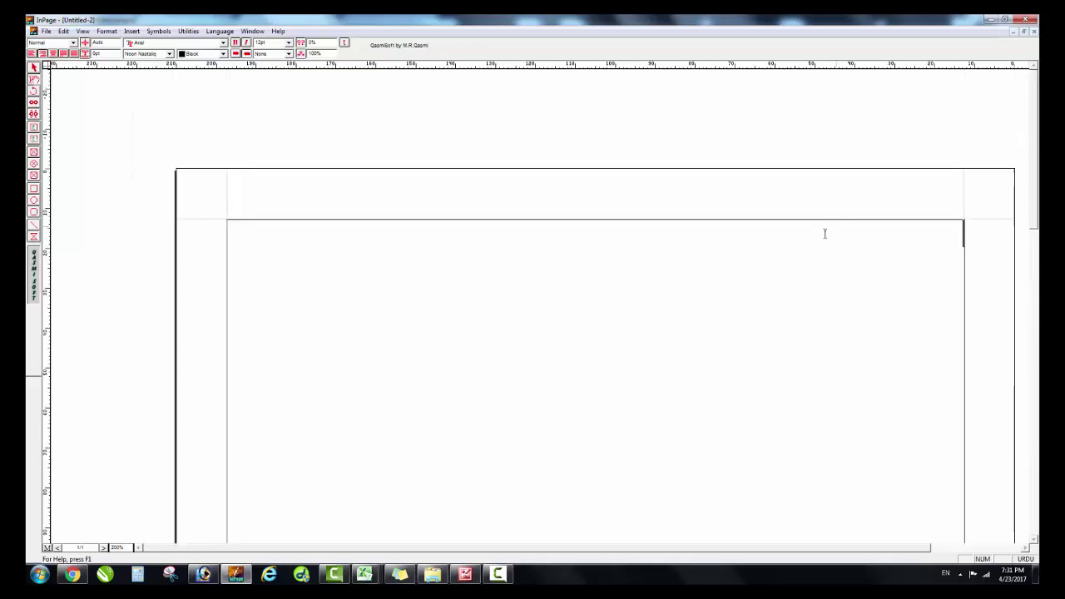
click(705, 264)
drag(1037, 187, 1038, 240)
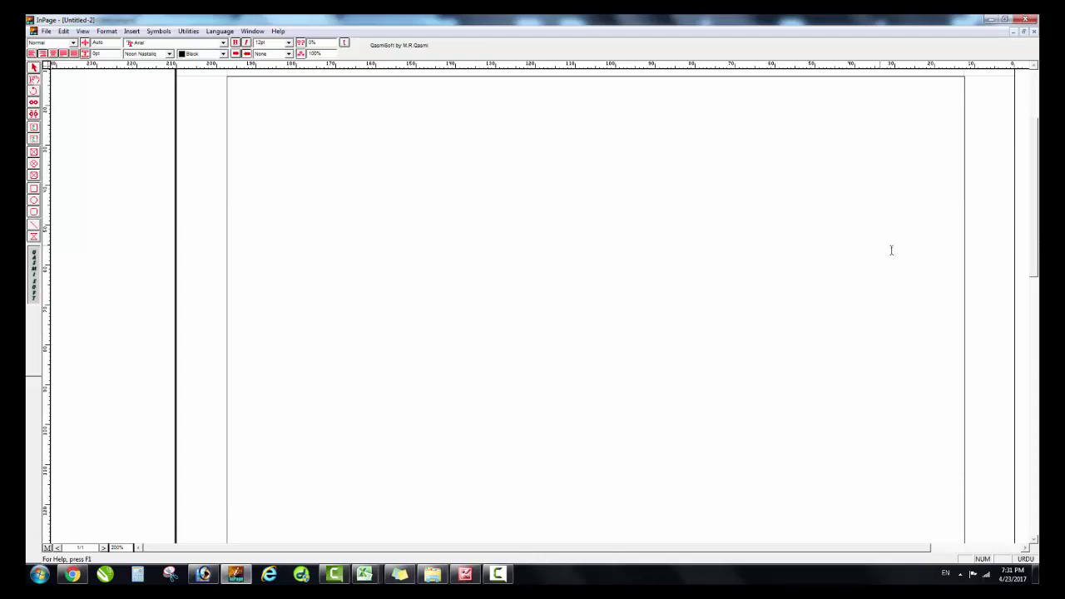
mouse_move(1034, 244)
mouse_down()
mouse_move(1036, 208)
mouse_move(1034, 231)
mouse_up()
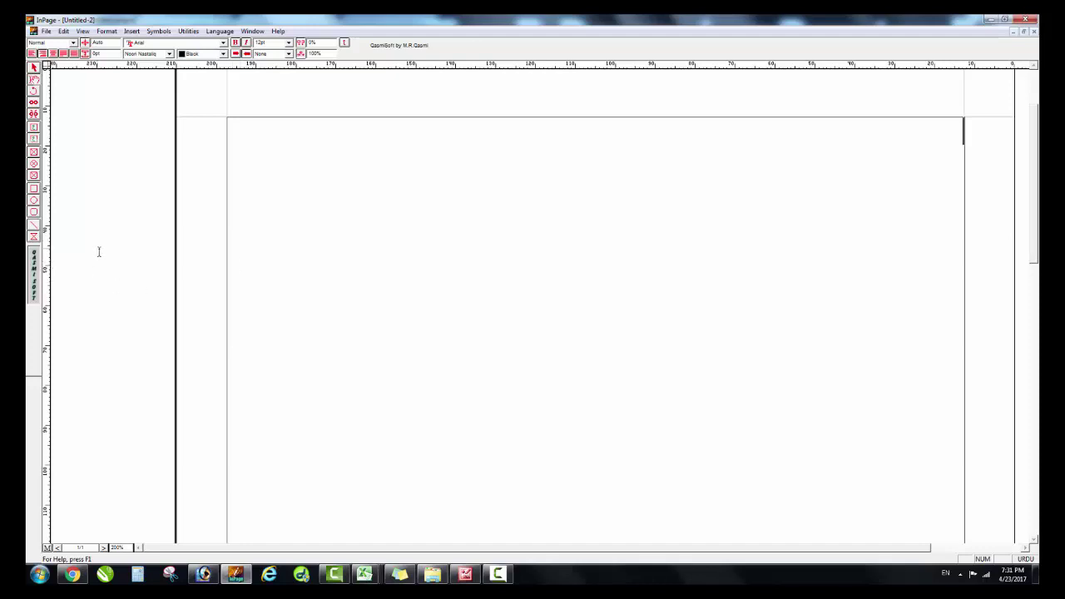
drag(507, 553, 523, 552)
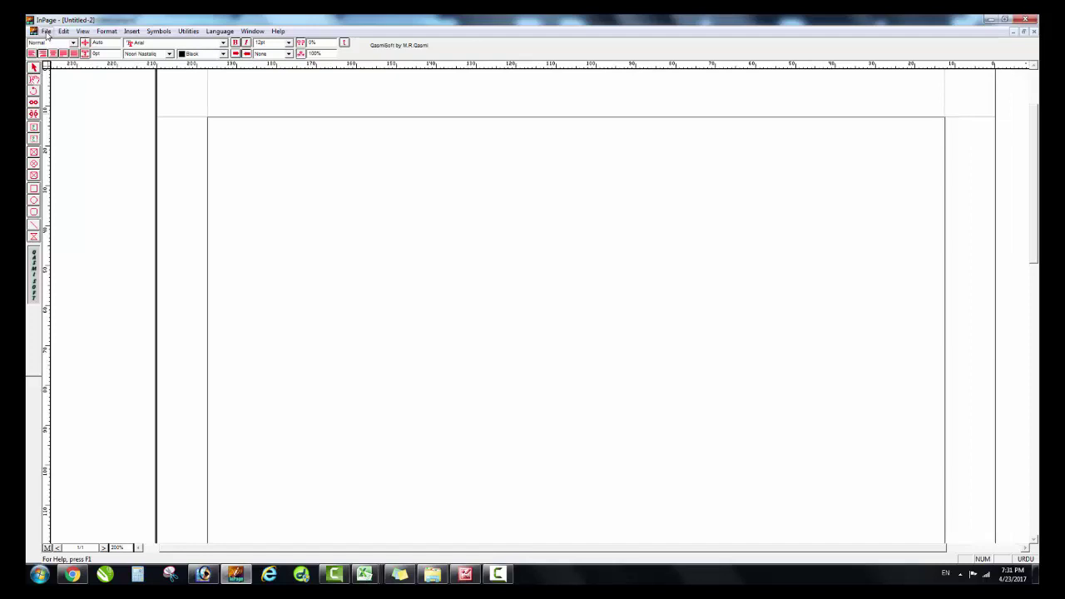
Choose the Phonetic keyboard in the keyboard preferences and display its key layout.
click(48, 32)
mouse_move(72, 33)
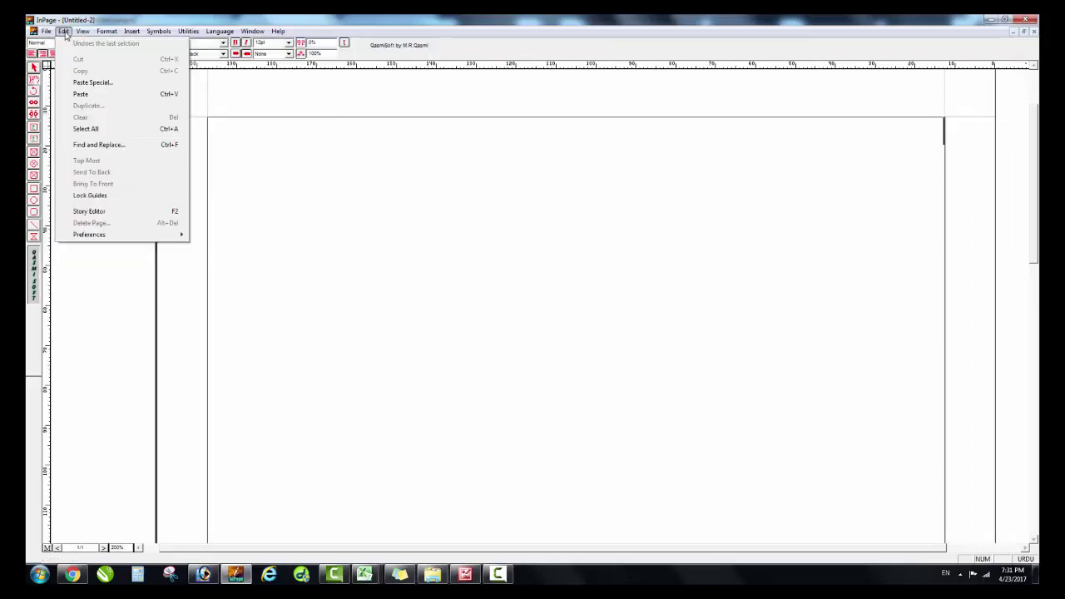
mouse_move(79, 235)
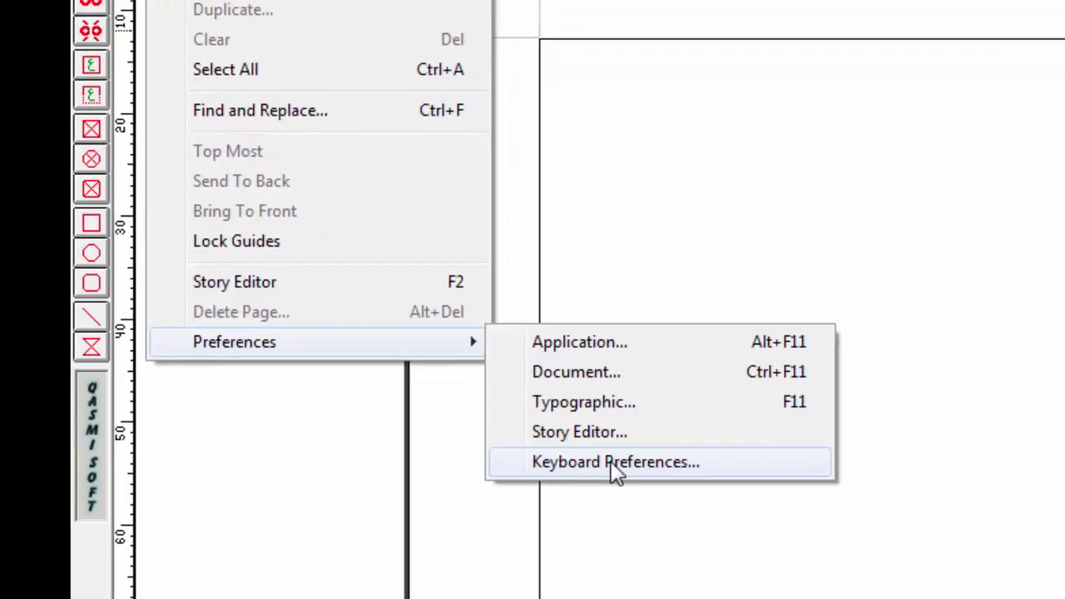
click(614, 462)
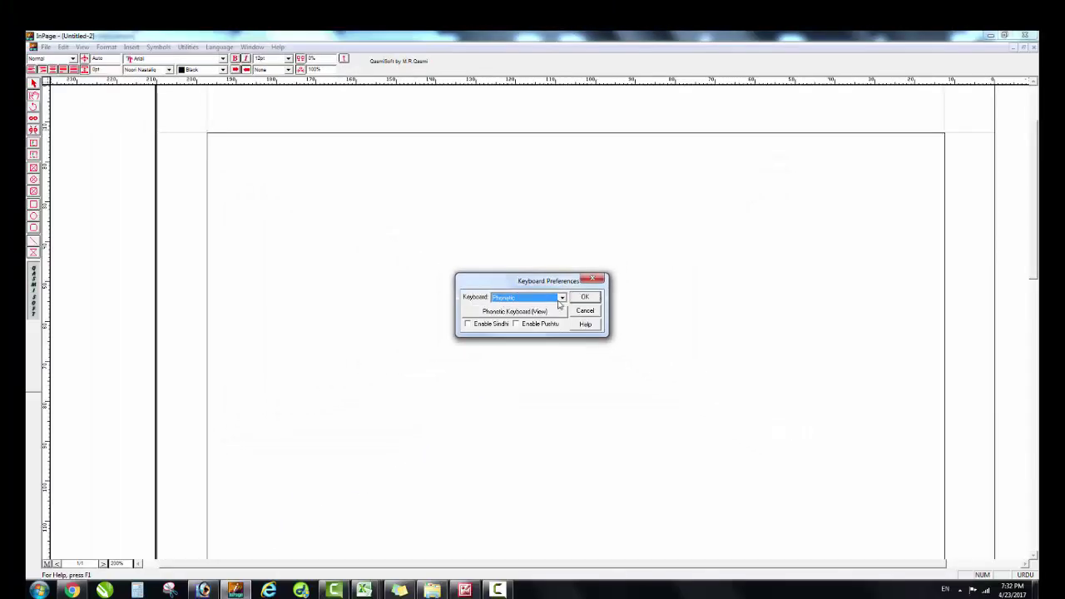
click(562, 298)
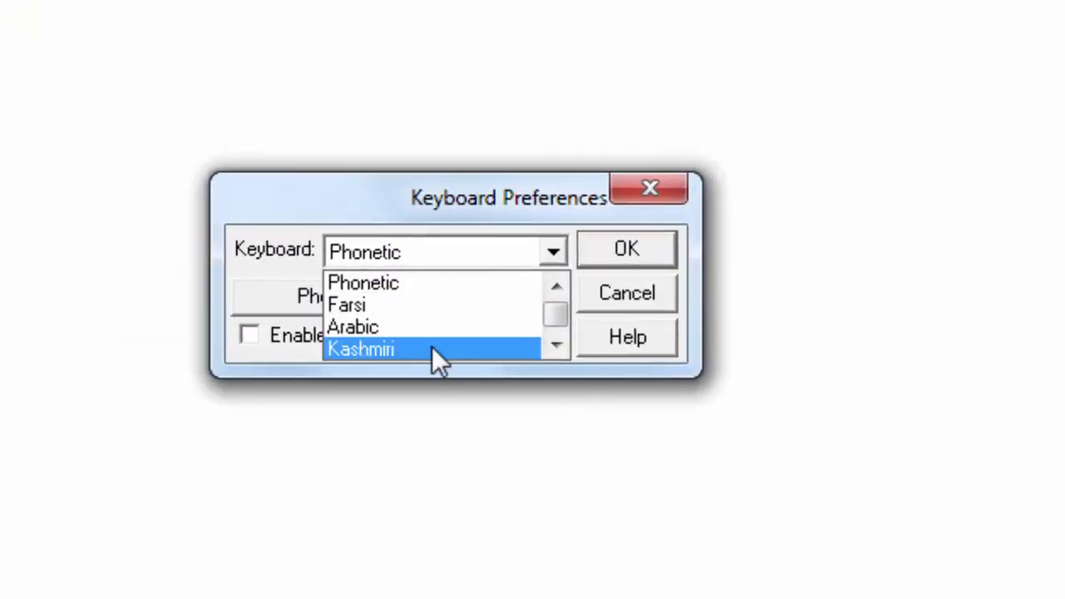
click(421, 281)
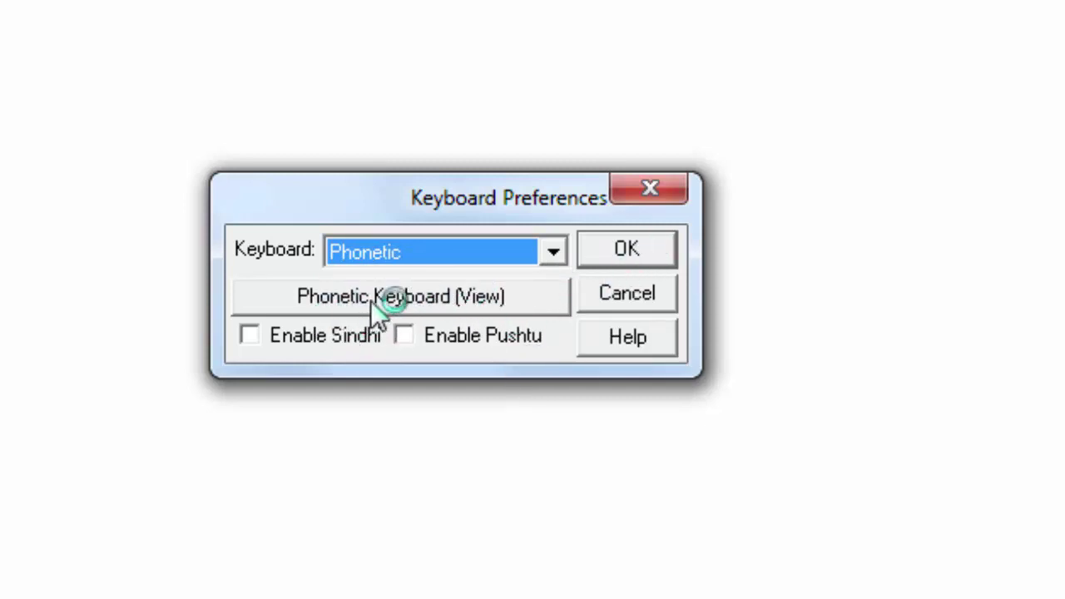
click(423, 295)
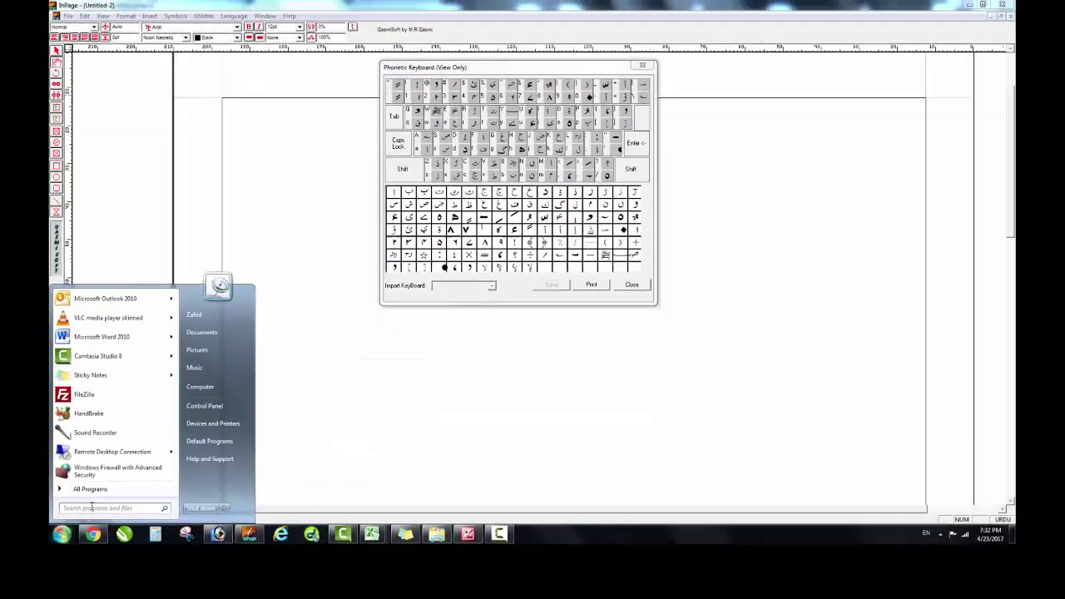
Find and start the Snipping Tool, and capture the whole phonetic keyboard layout window.
text(snin)
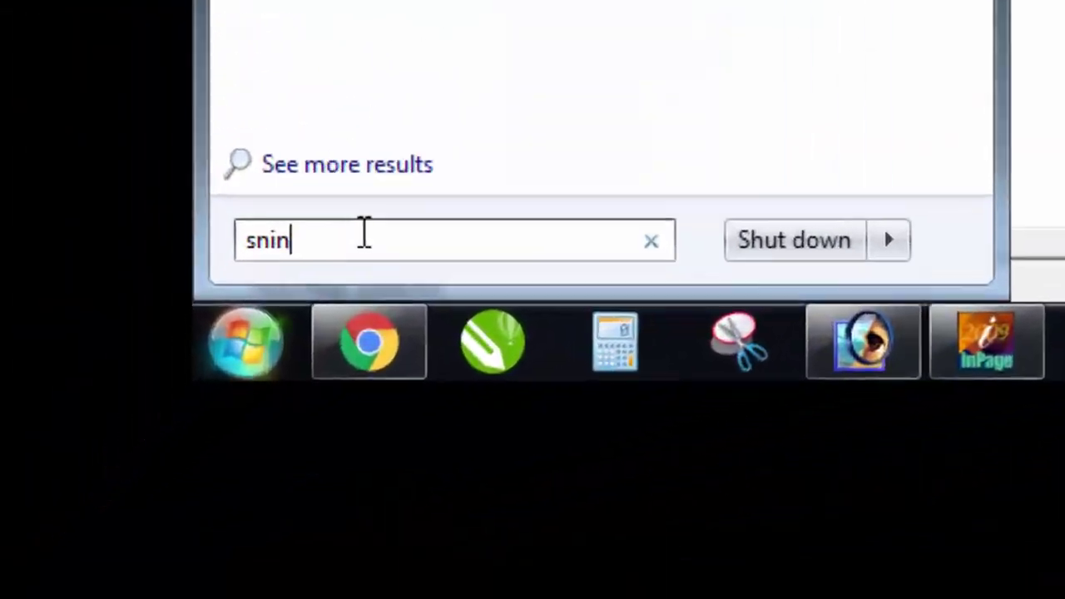
key(BackSpace)
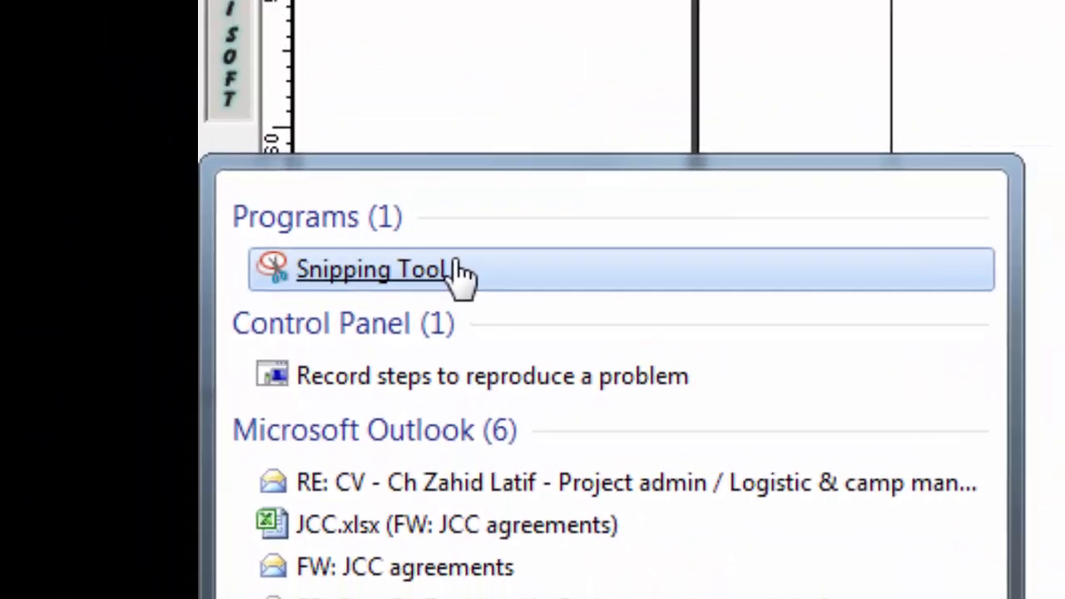
click(366, 199)
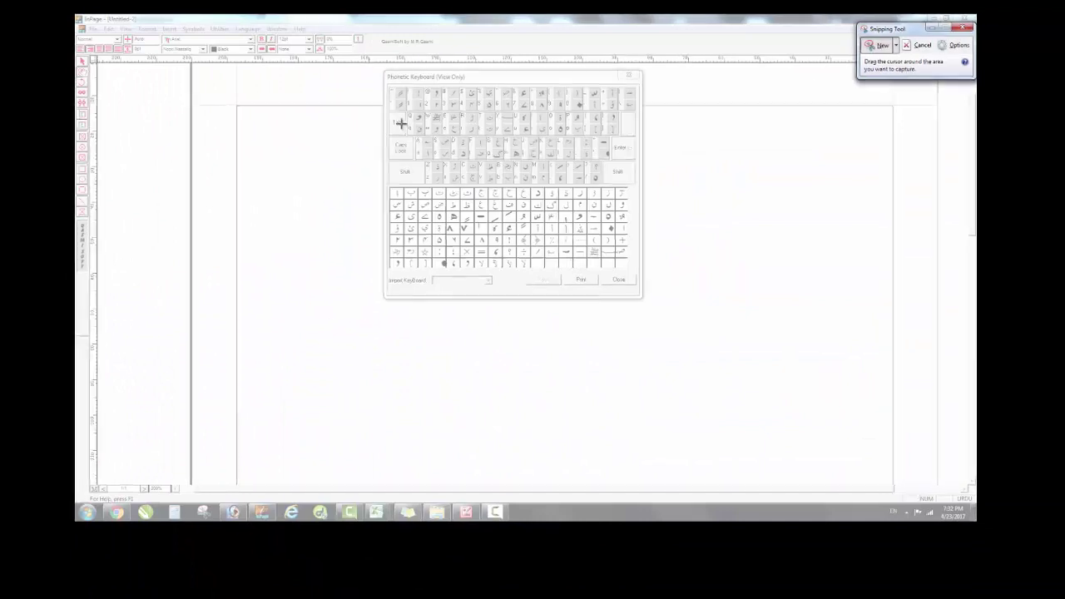
drag(383, 70, 645, 299)
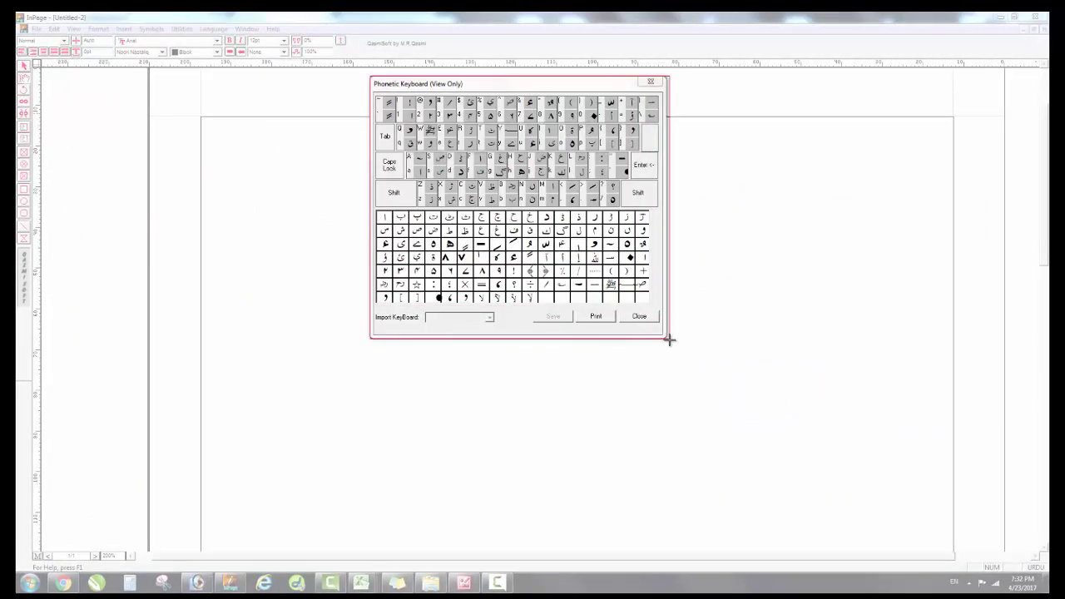
drag(670, 340, 668, 340)
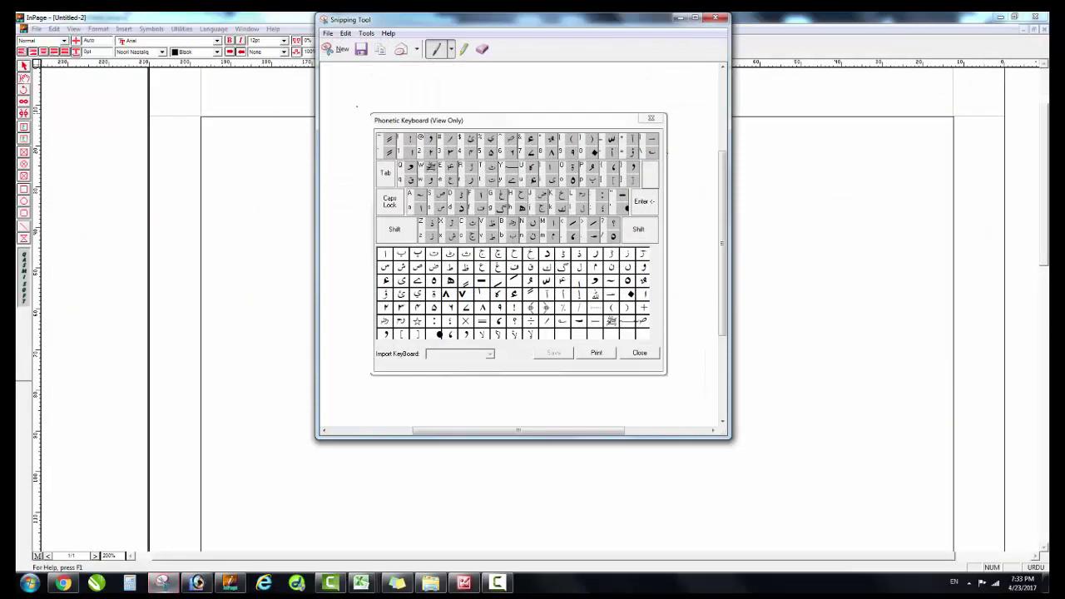
Save the snip to the Desktop as a JPEG file named Capture.
key(ctrl+s)
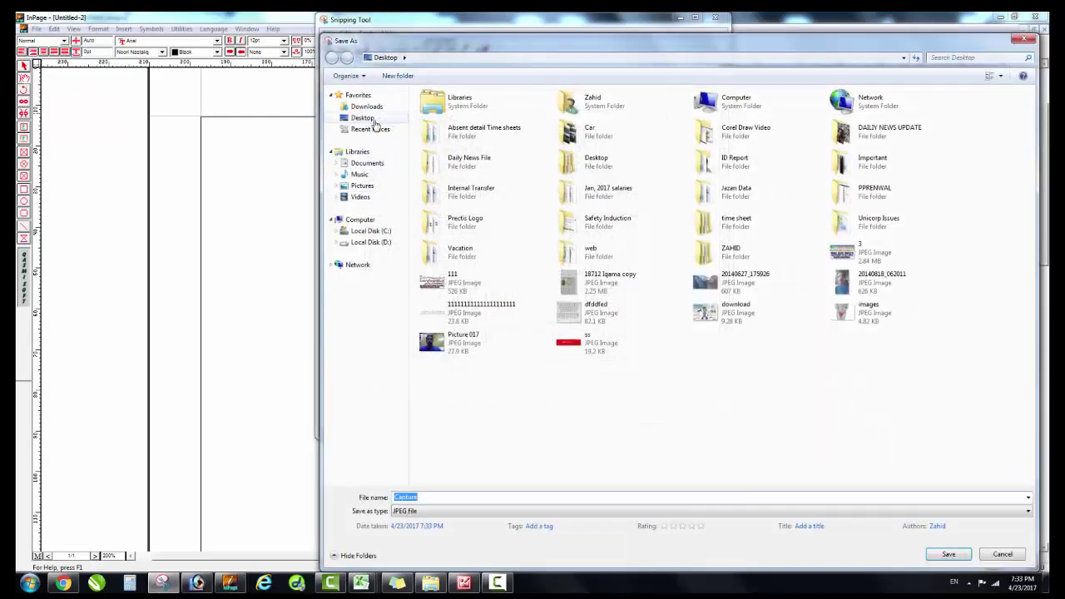
click(468, 496)
double_click(463, 495)
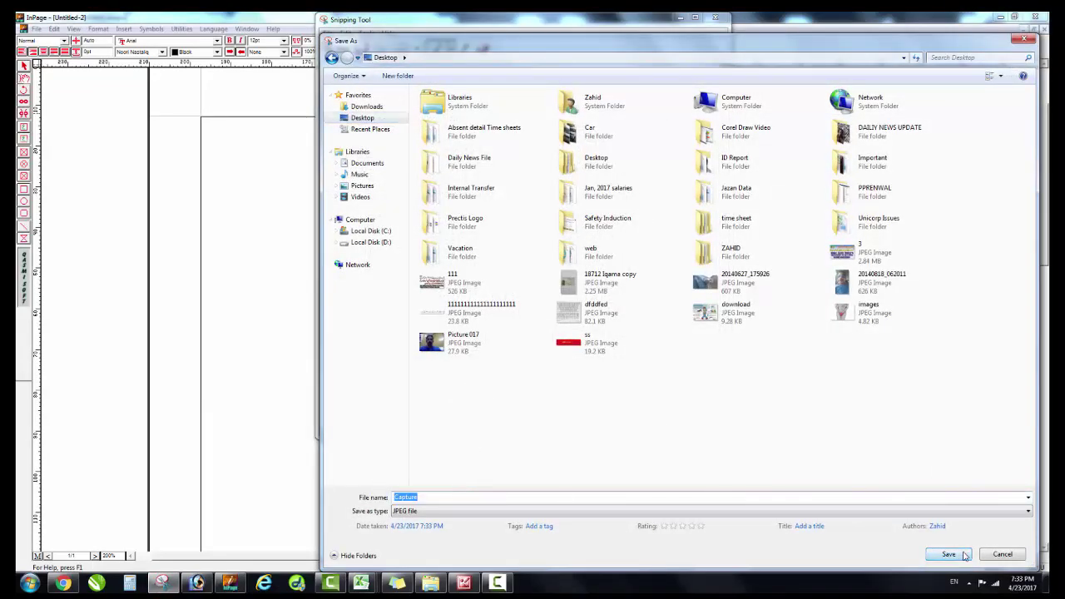
click(951, 554)
Close the Snipping Tool, the phonetic keyboard view and the keyboard preferences.
click(722, 18)
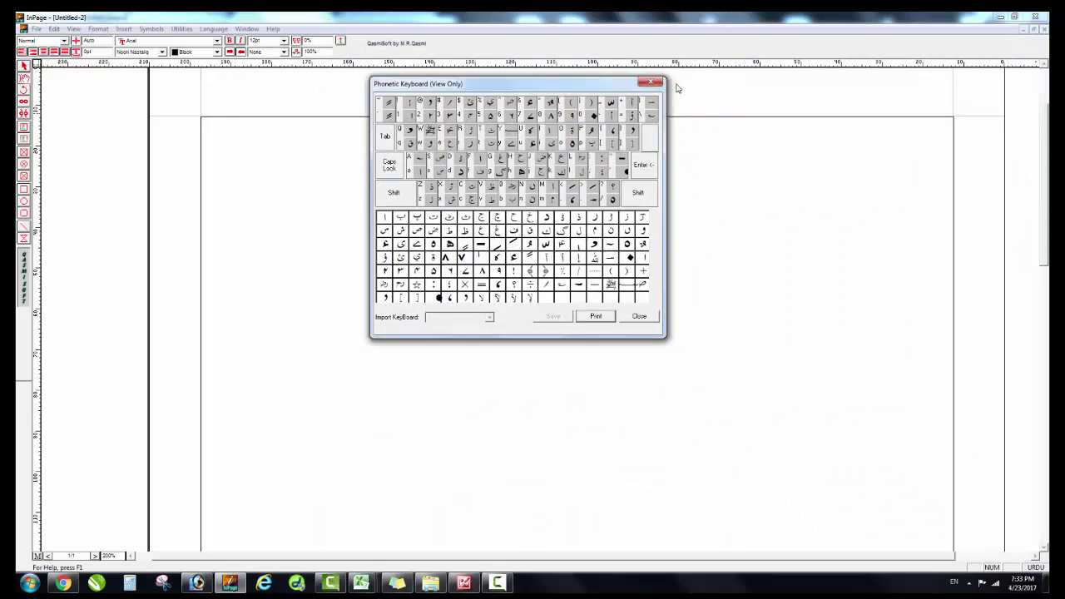
click(650, 82)
click(597, 265)
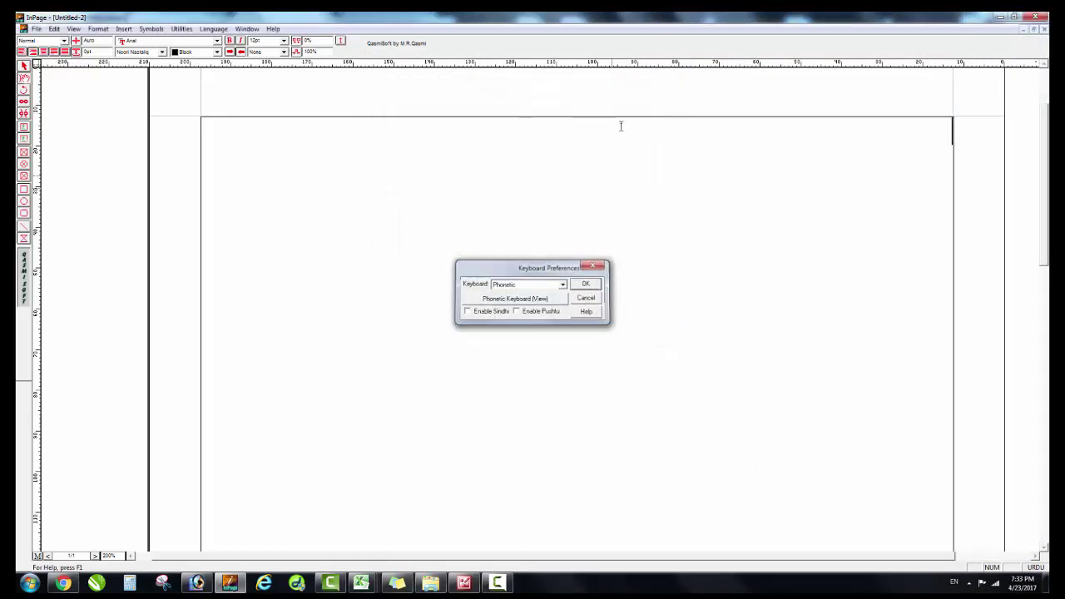
Take the document window out of its maximized state and enlarge it to cover most of the desktop.
drag(648, 19, 642, 71)
drag(668, 163, 667, 153)
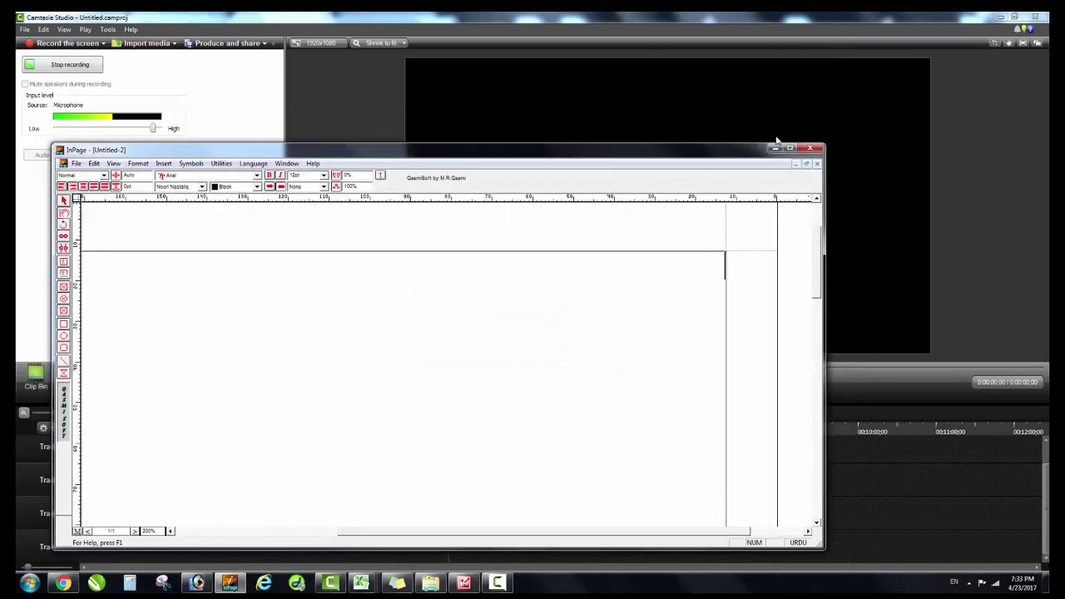
drag(825, 147, 1029, 80)
drag(725, 86, 704, 89)
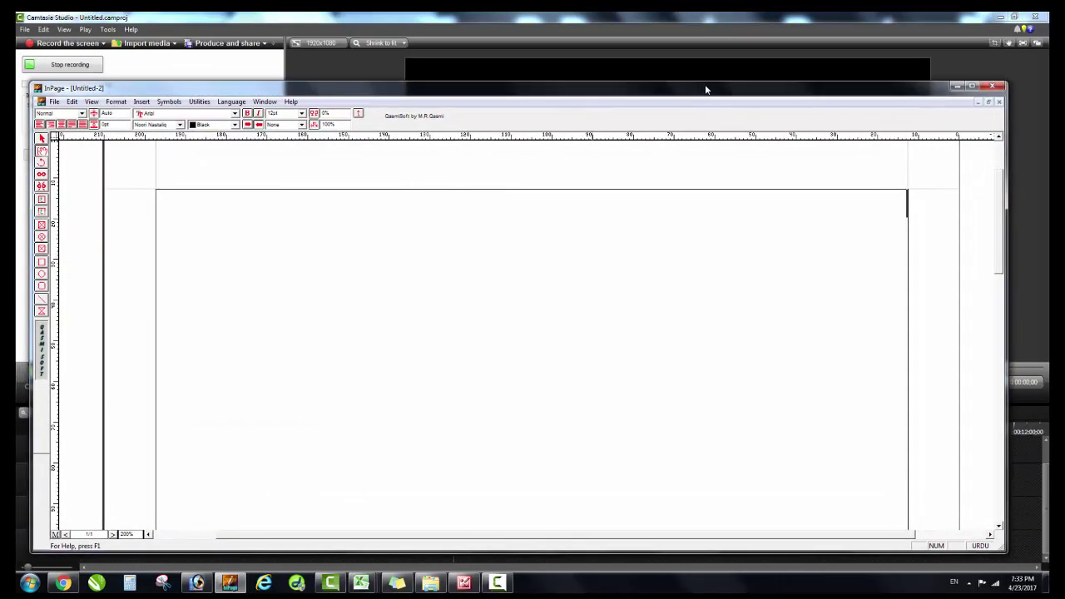
Browse to the Desktop folder on the computer and open the Capture picture of the phonetic keyboard layout.
click(29, 582)
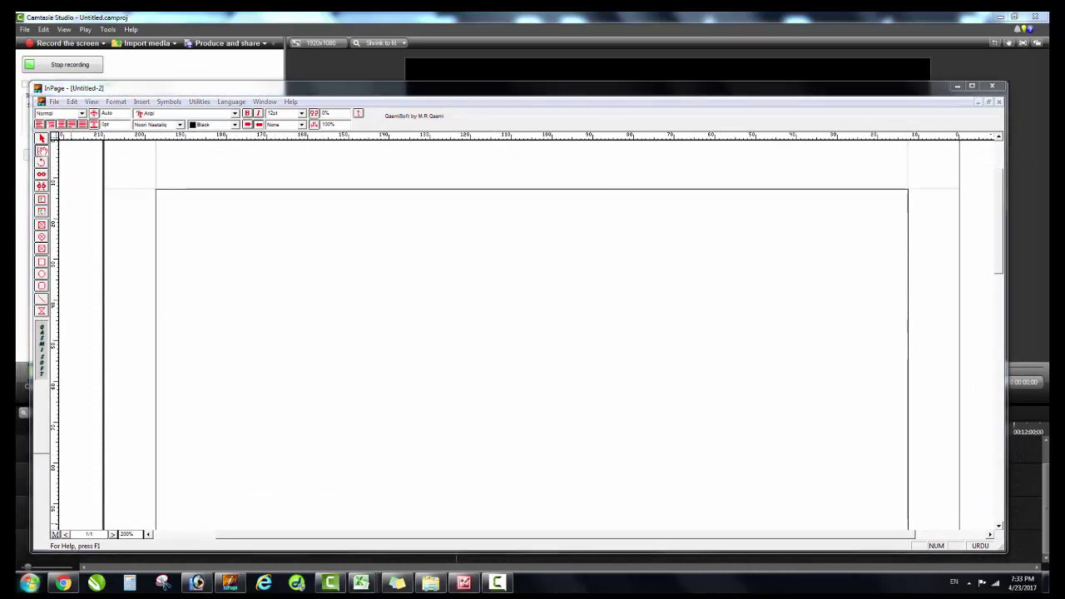
click(194, 421)
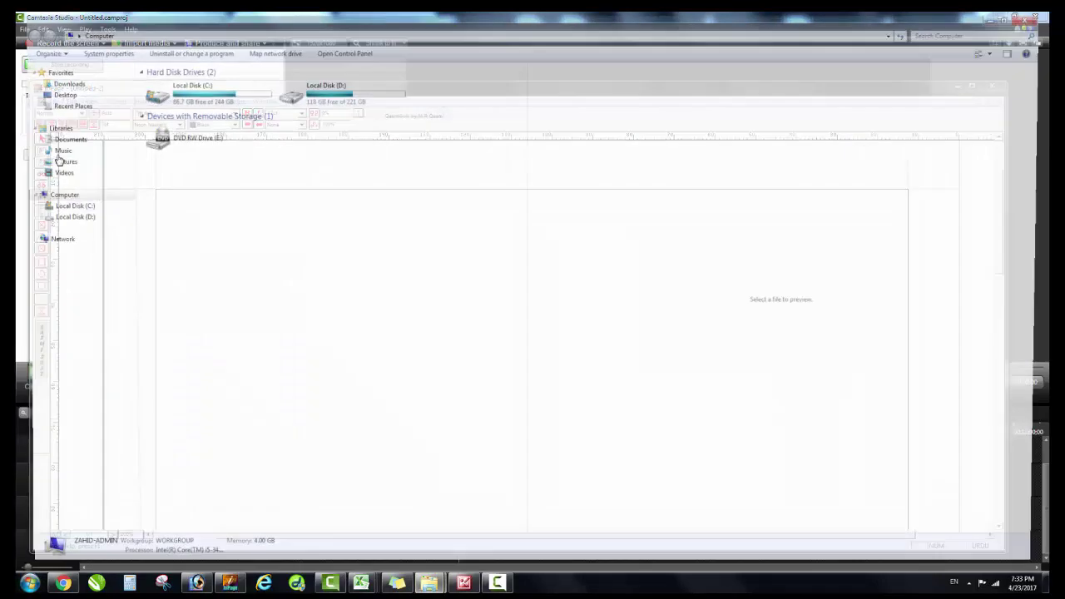
click(48, 94)
click(308, 287)
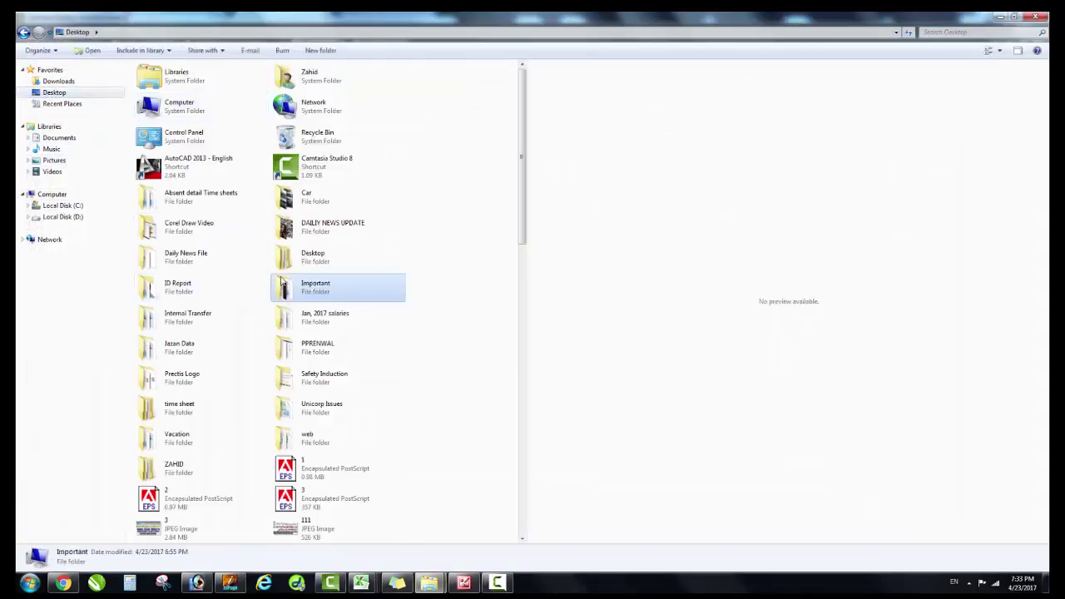
scroll(259, 249, down, 5)
click(202, 73)
double_click(193, 70)
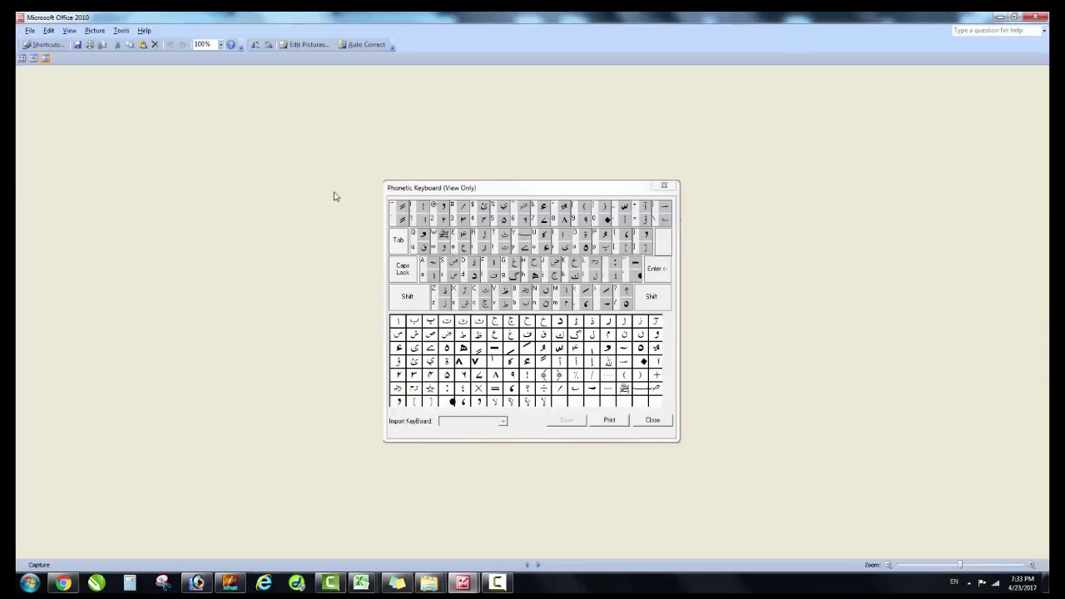
Reduce the picture viewer to a short window and move the InPage window down so the keyboard picture shows above it.
double_click(624, 17)
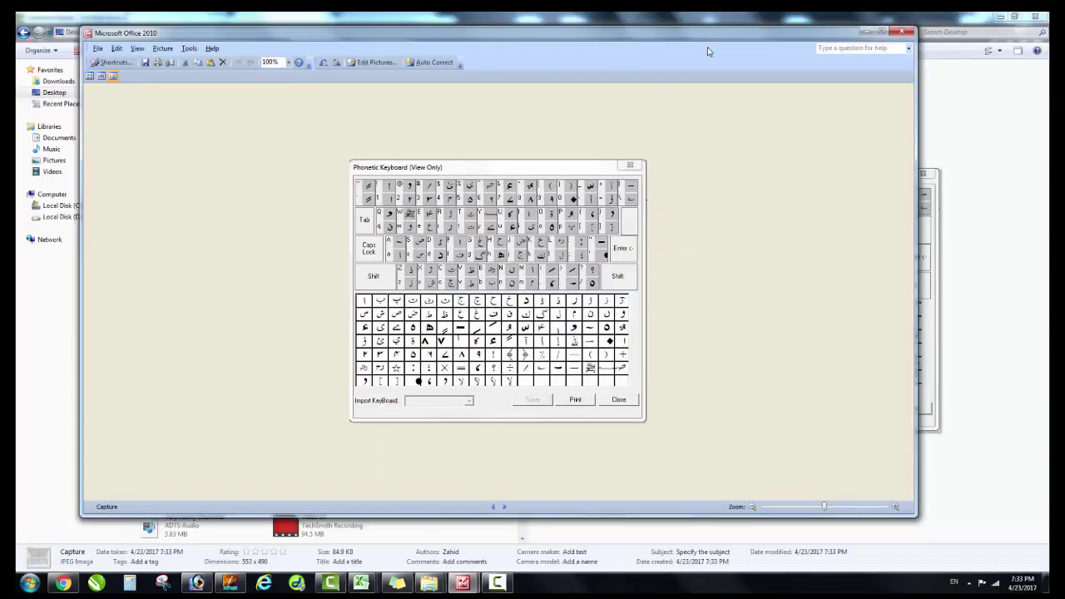
drag(714, 39, 649, 39)
drag(708, 516, 699, 218)
click(223, 584)
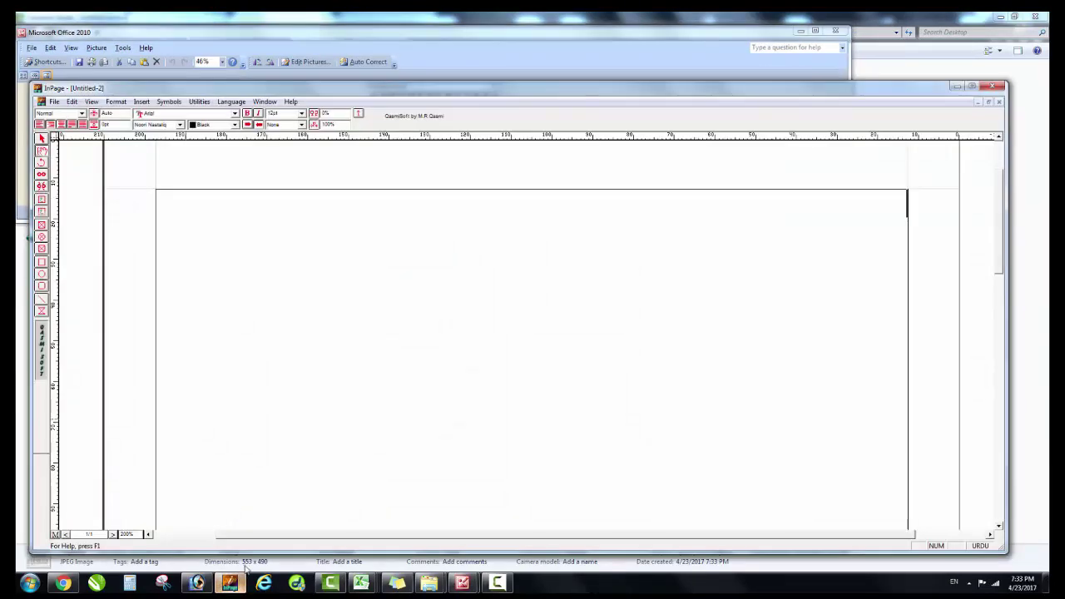
drag(486, 88, 489, 204)
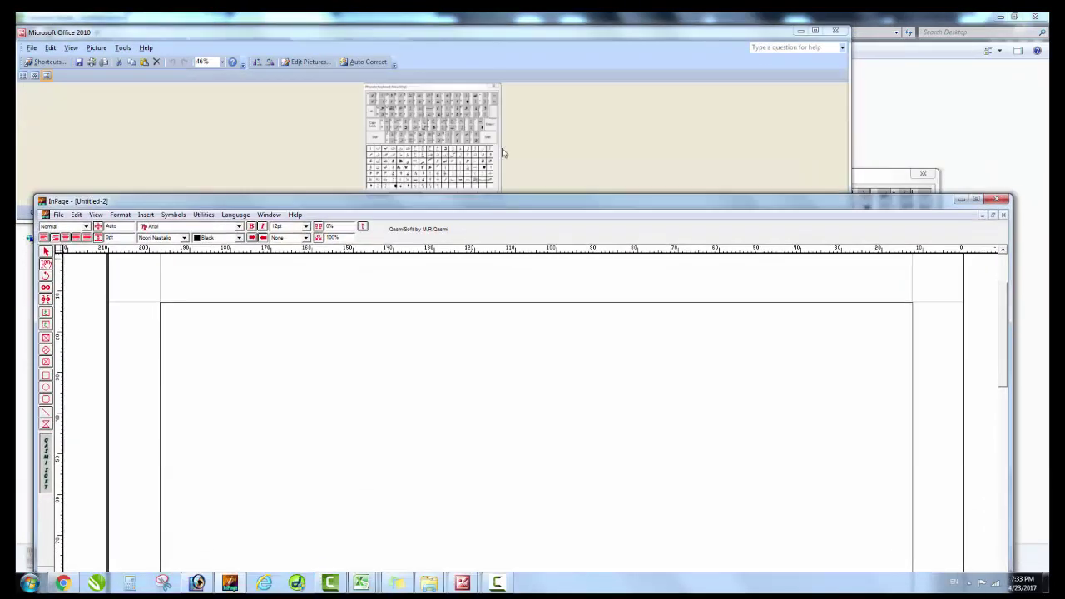
Zoom in on the keyboard picture, enlarge its window, and lower the InPage window so all the key rows stay in view.
click(509, 127)
scroll(488, 121, up, 5)
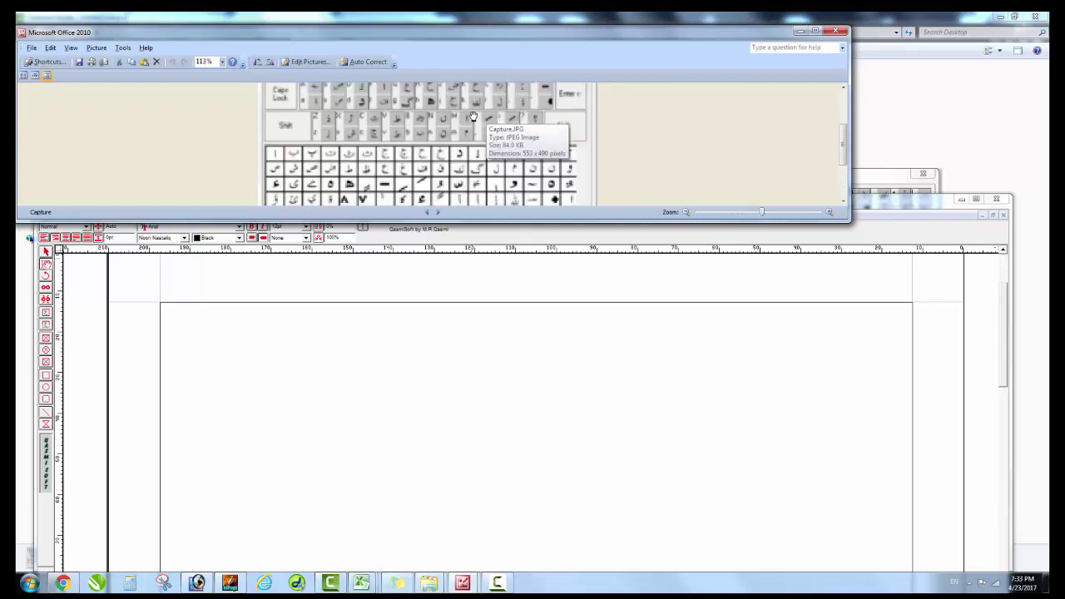
drag(845, 222, 917, 345)
scroll(807, 226, up, 3)
click(585, 431)
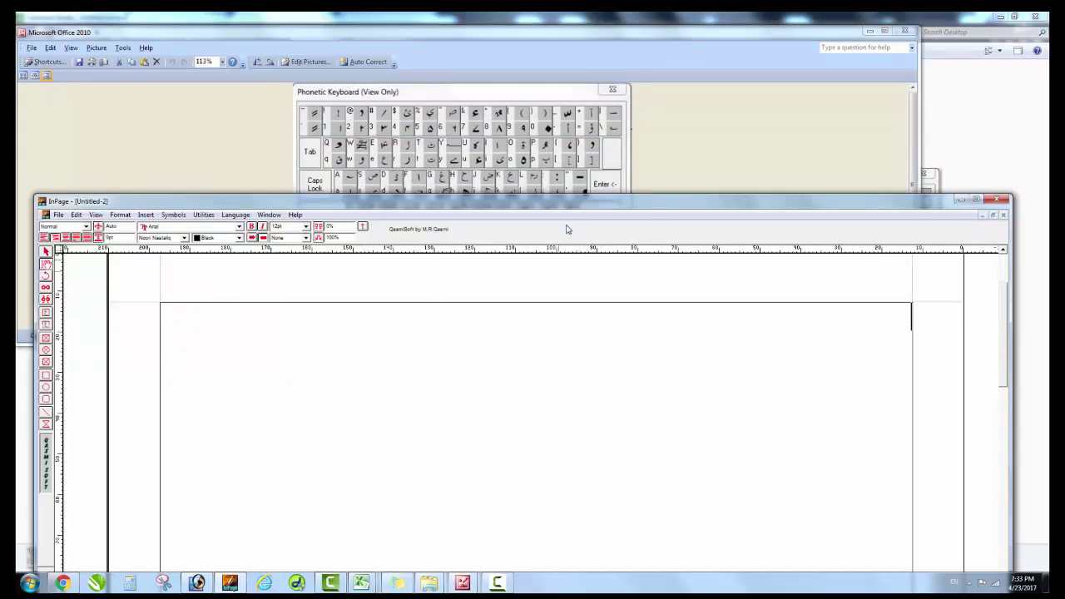
drag(560, 206, 543, 245)
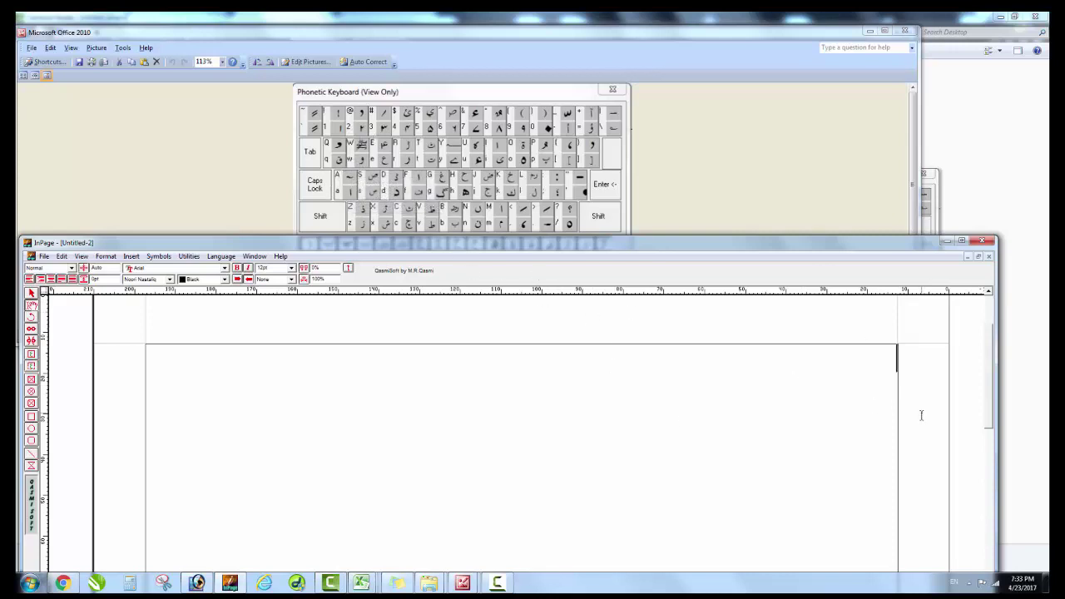
Write the Urdu practice letters اب چ د ع ف at the start of the page.
text(اب)
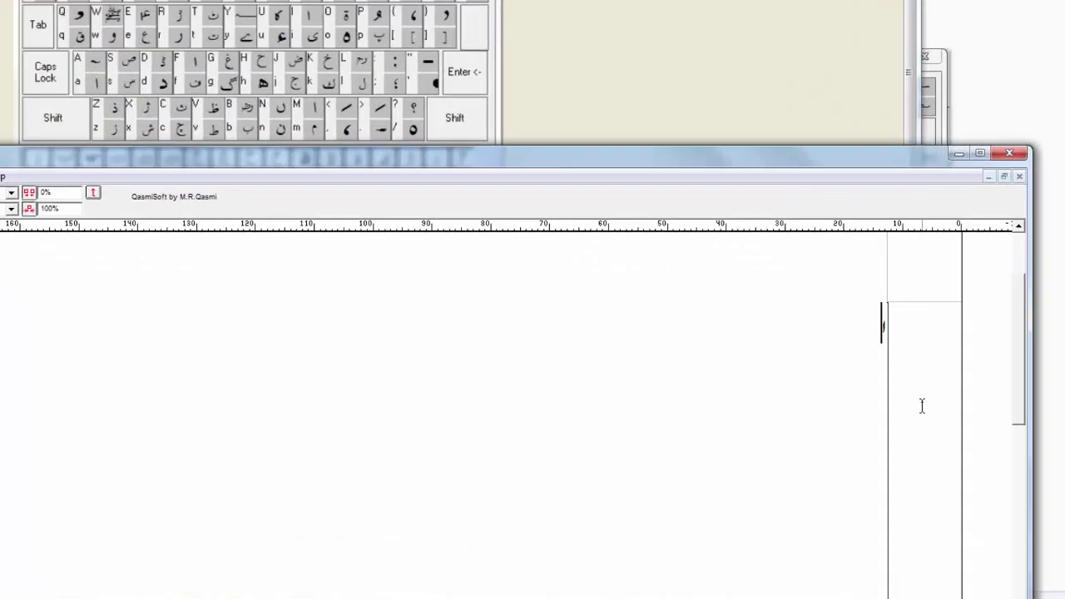
text( چ)
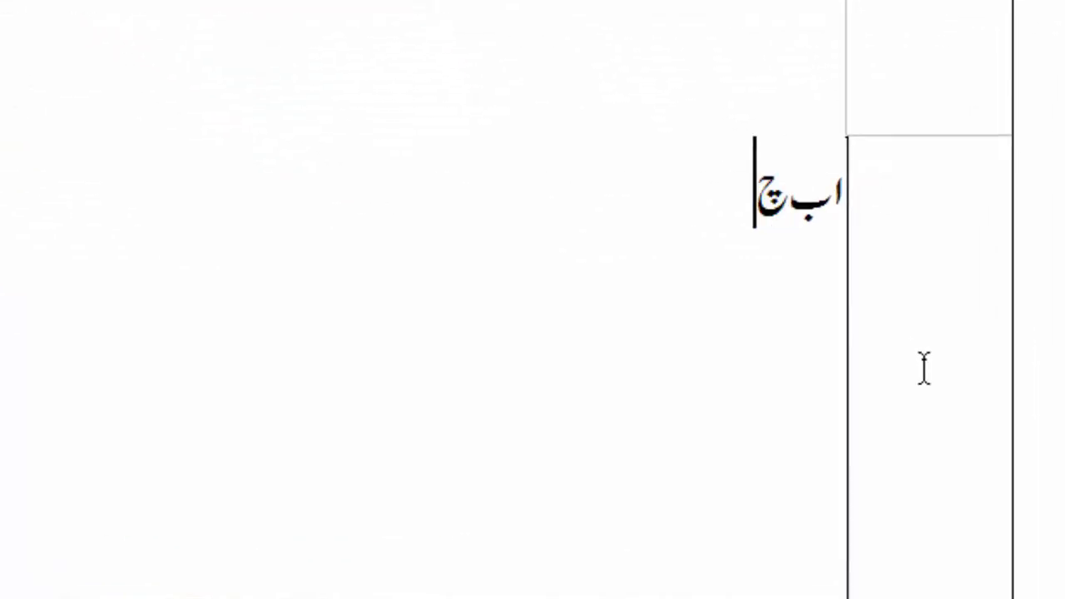
text( د ع ف)
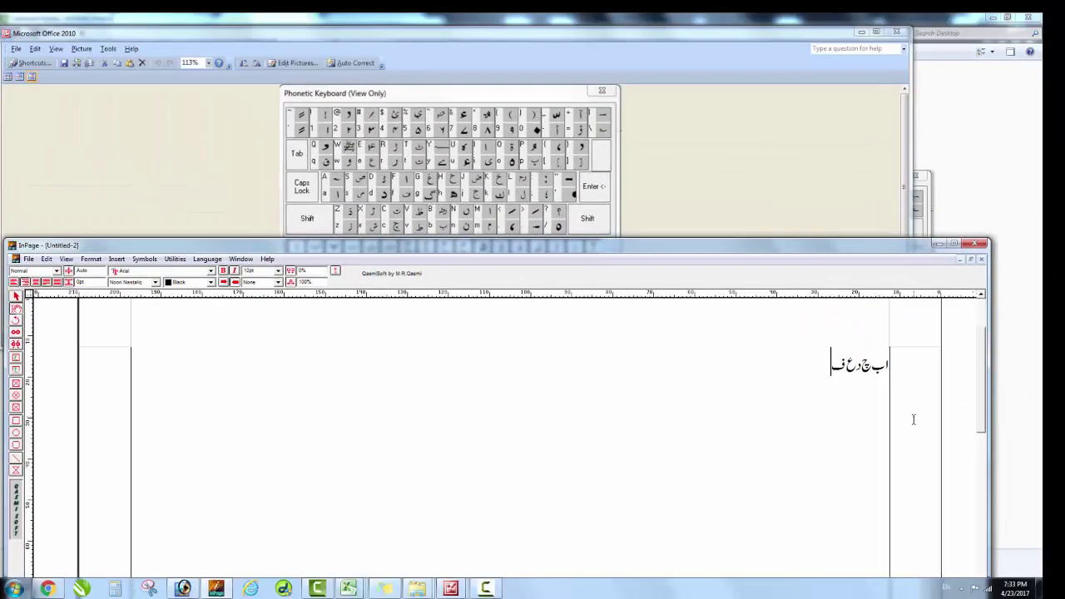
Delete all the practice letters and maximize the InPage window.
key(BackSpace)
key(BackSpace)
key(BackSpace)
key(BackSpace)
key(BackSpace)
key(BackSpace)
key(BackSpace)
key(BackSpace)
key(BackSpace)
double_click(892, 248)
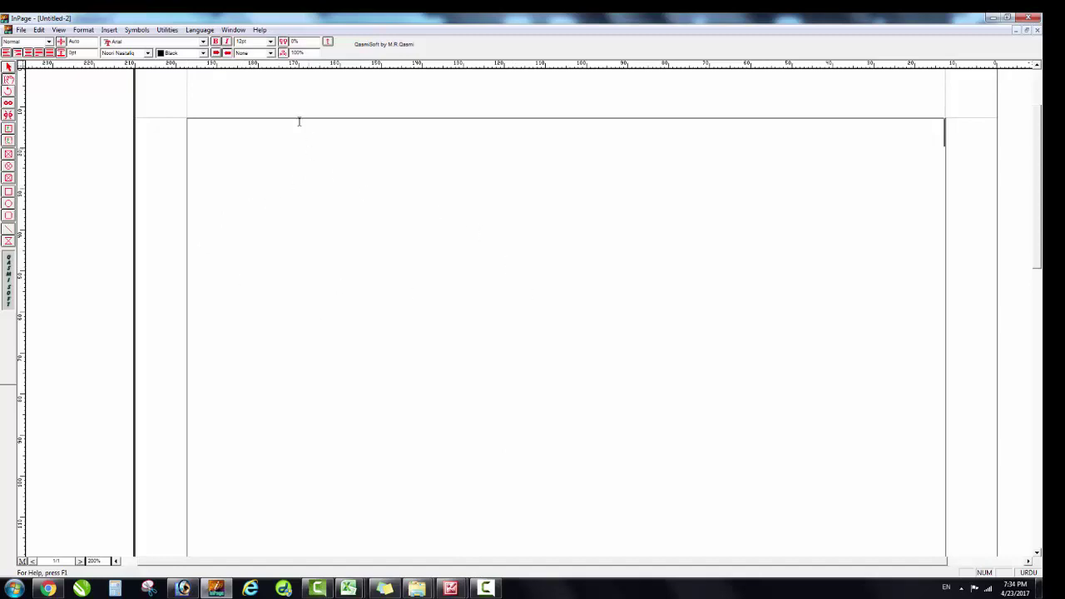
Write the Urdu sentence ٹائپنگ سپڈ کیلئے فونٹ کون سے استعمال کرنے ہوتے ہیں on the empty page.
text(f)
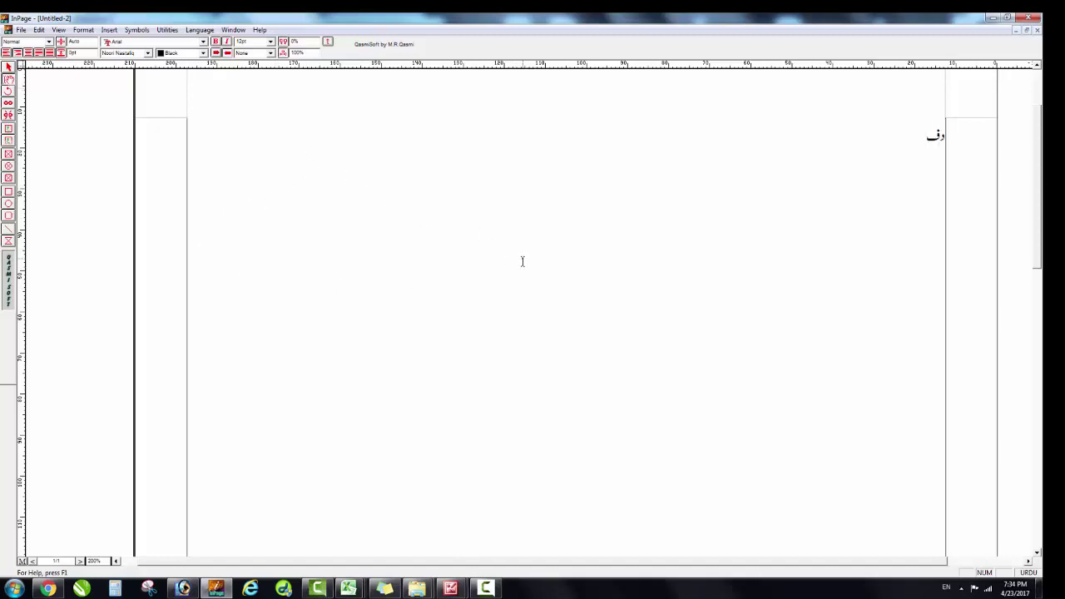
key(BackSpace)
text(ٹاپک)
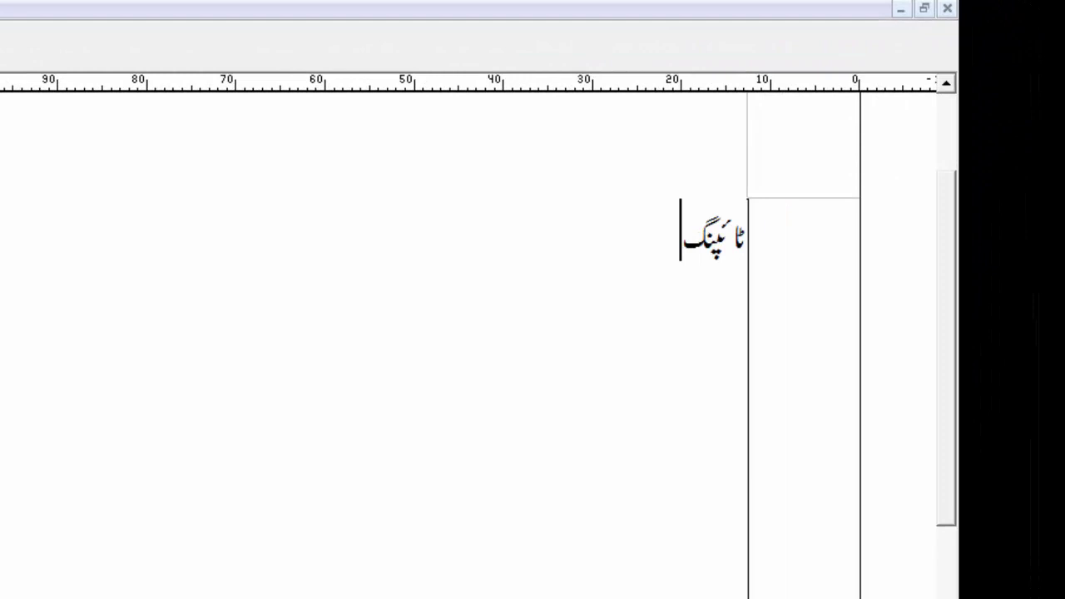
text( سپڈکیلیے فو)
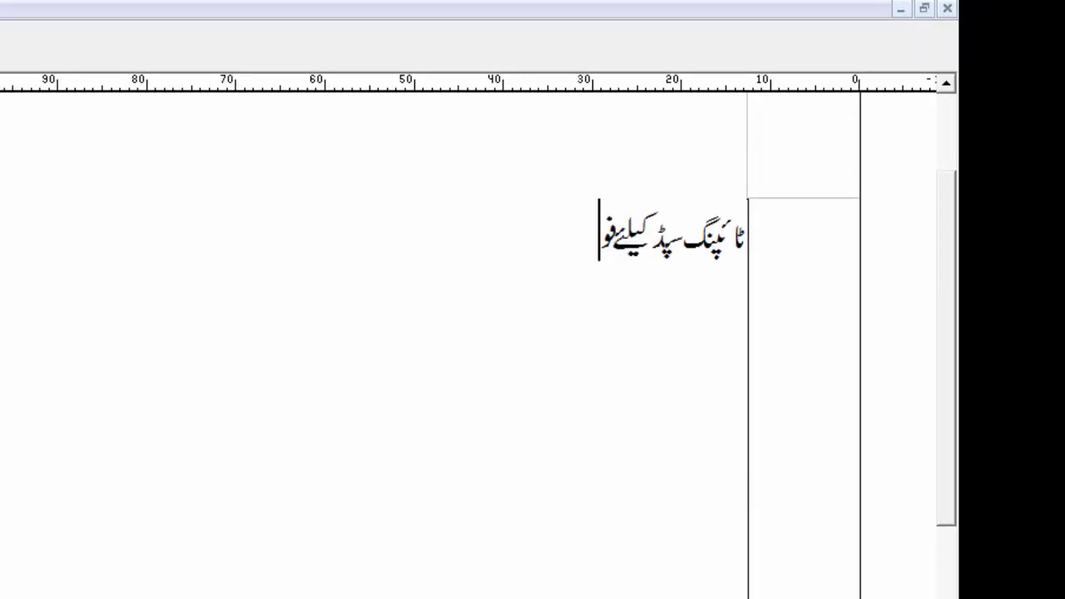
text(نٹ کون)
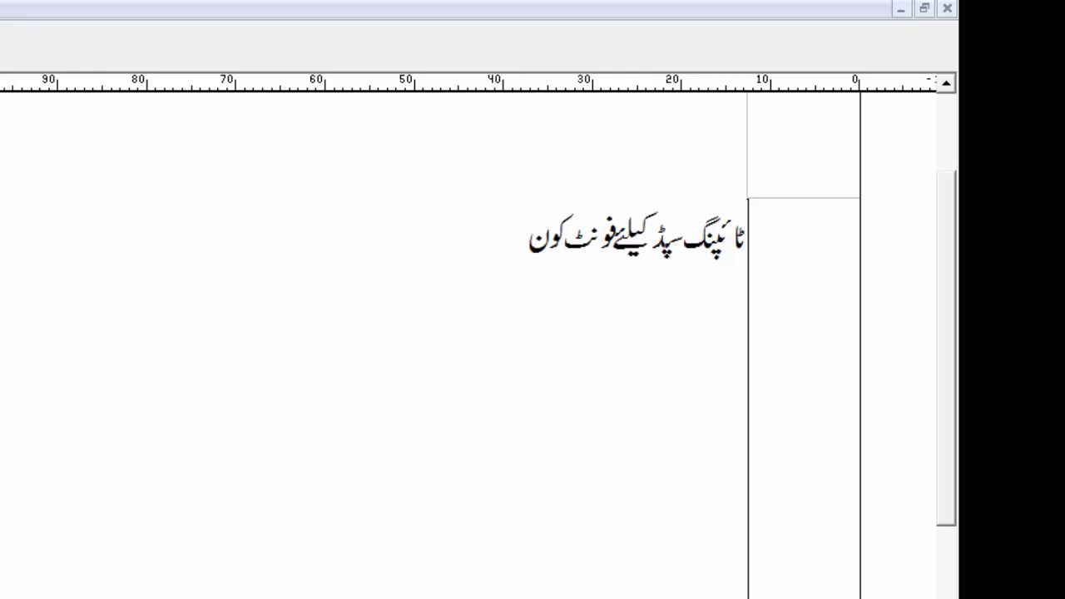
text( سے استعمال کرنے ہو)
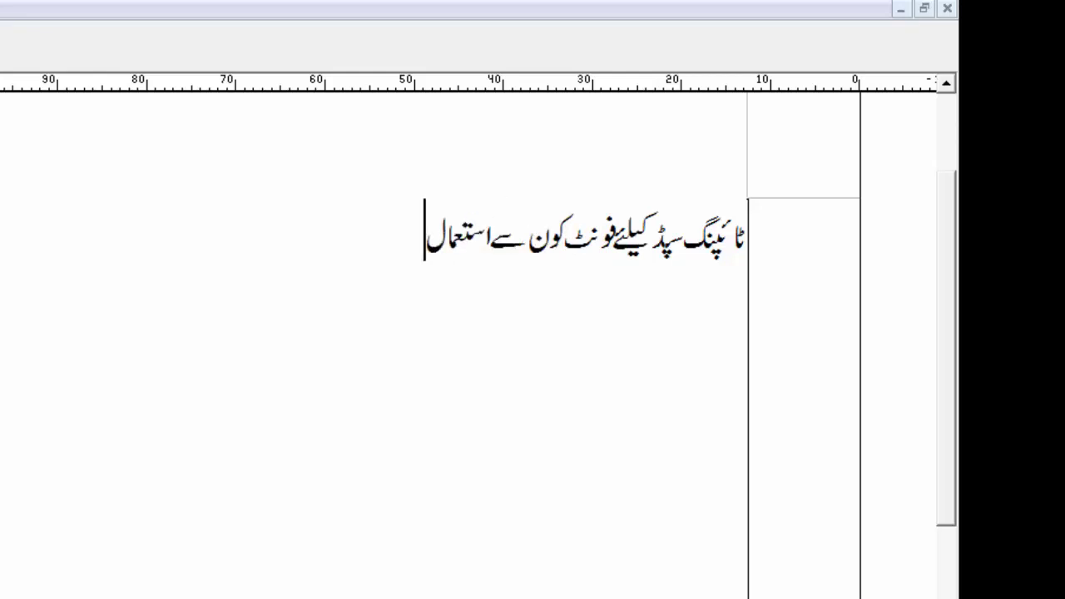
text(تے ہیں)
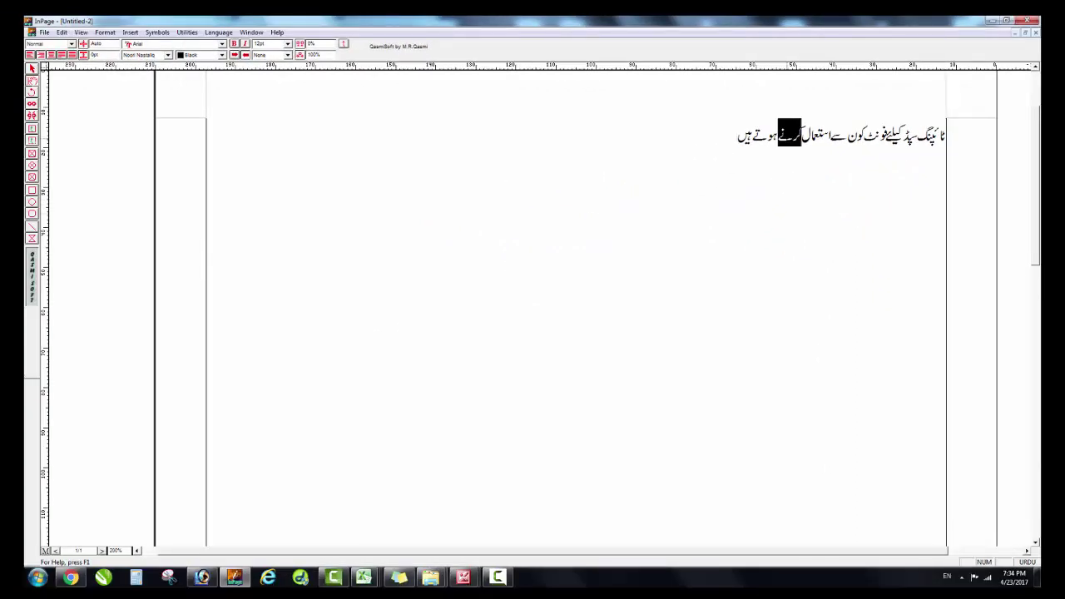
Select the whole Urdu sentence and set its text color to Cyan.
triple_click(788, 143)
click(740, 240)
triple_click(767, 140)
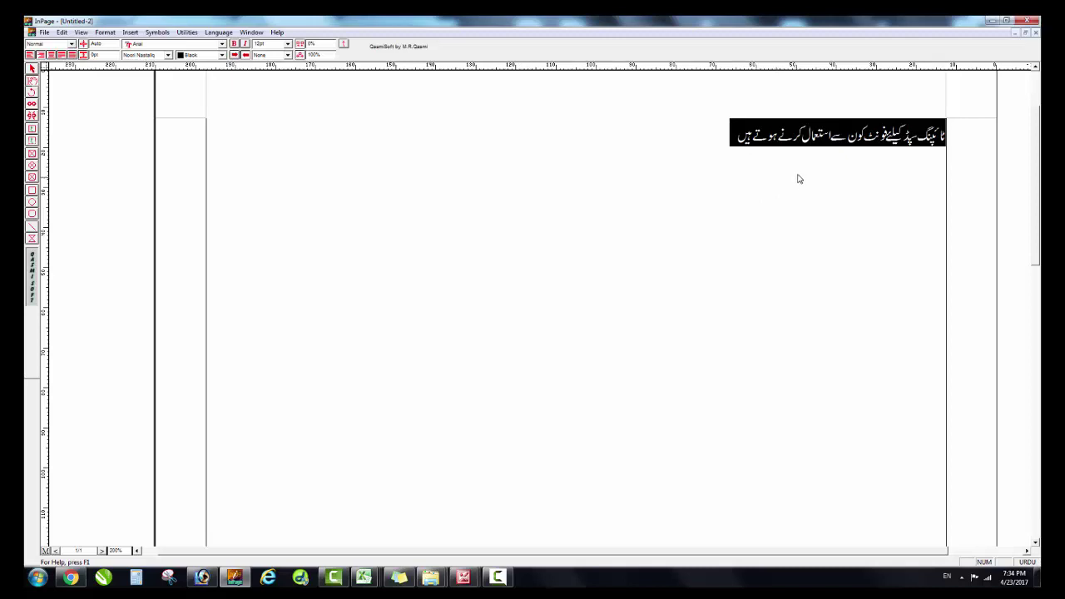
triple_click(835, 133)
click(222, 56)
click(223, 99)
click(223, 99)
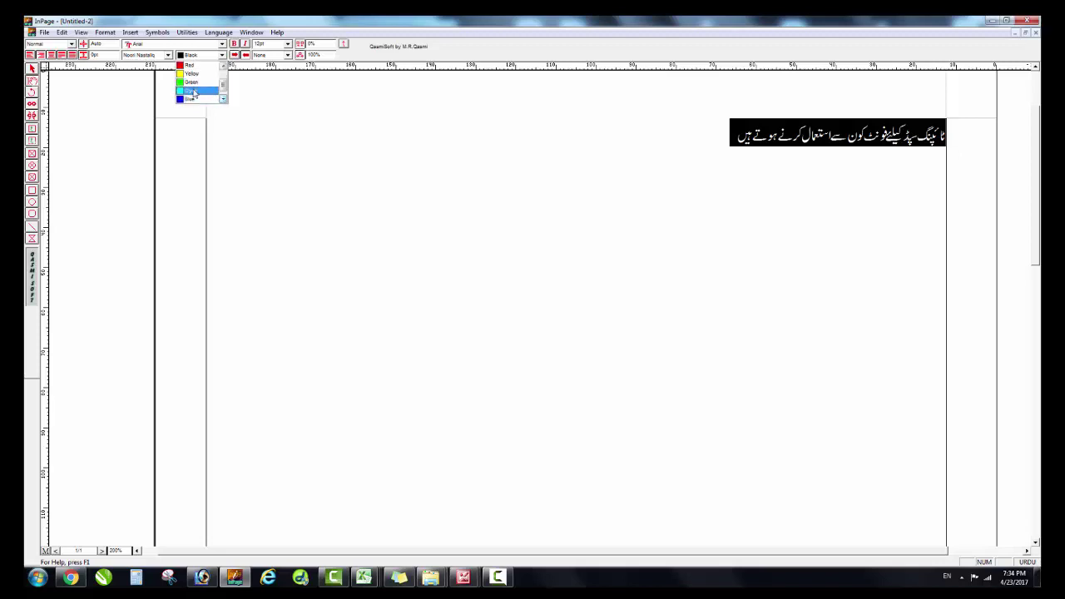
click(195, 92)
click(412, 174)
Select the sentence again, reapply Cyan as its text color, and set its font size to 48 pt.
triple_click(789, 138)
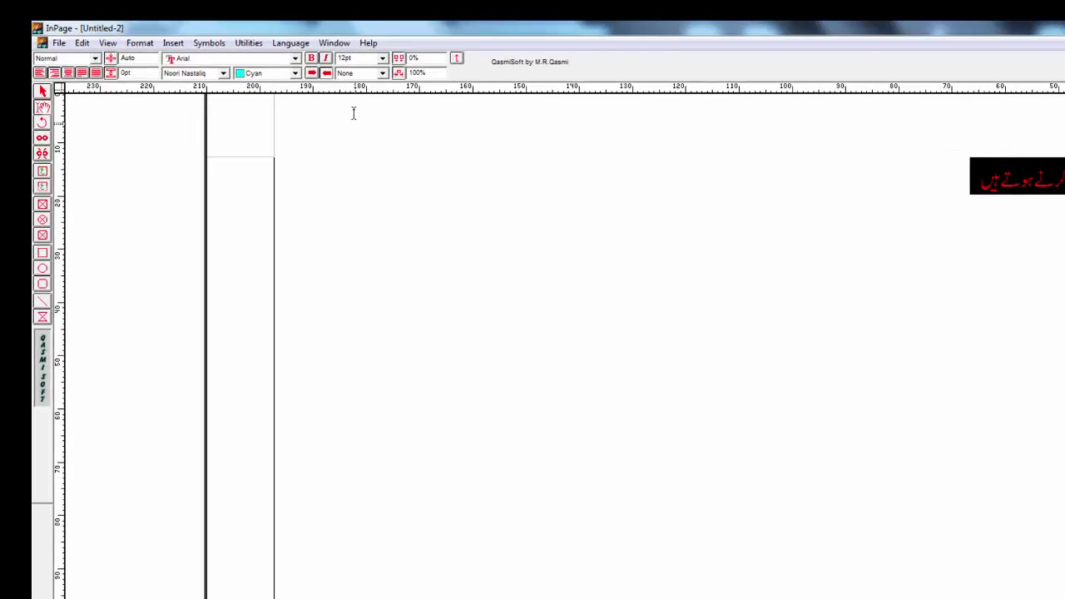
click(295, 74)
click(295, 75)
click(545, 218)
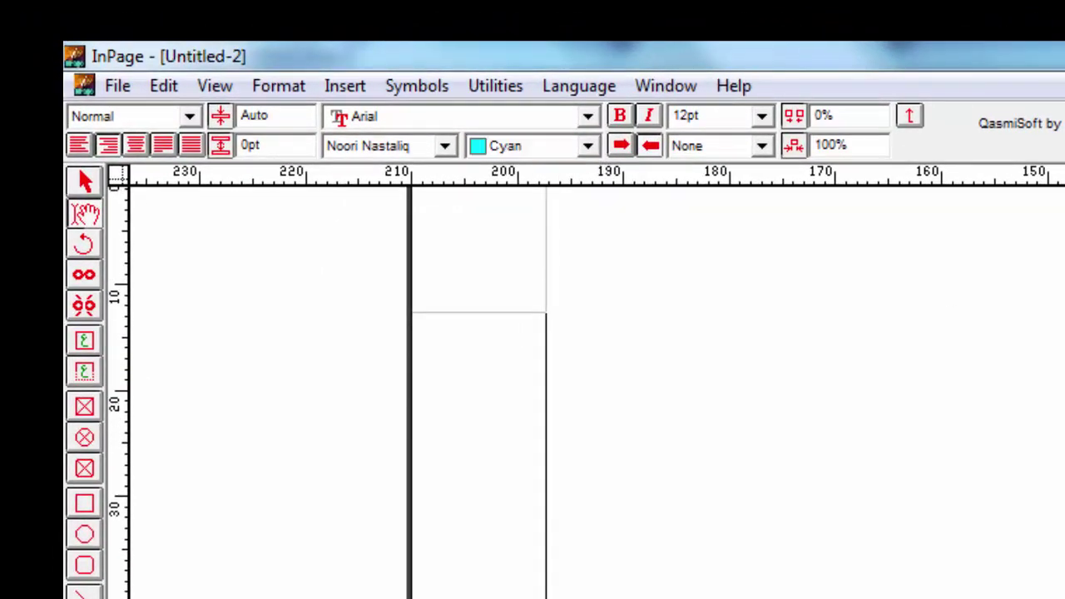
click(588, 146)
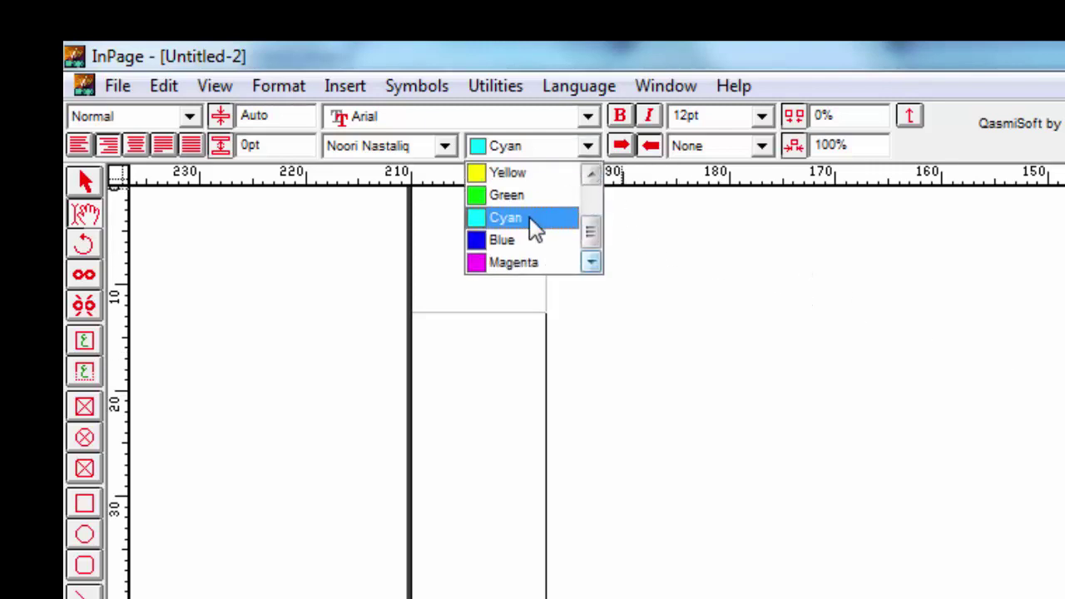
click(529, 216)
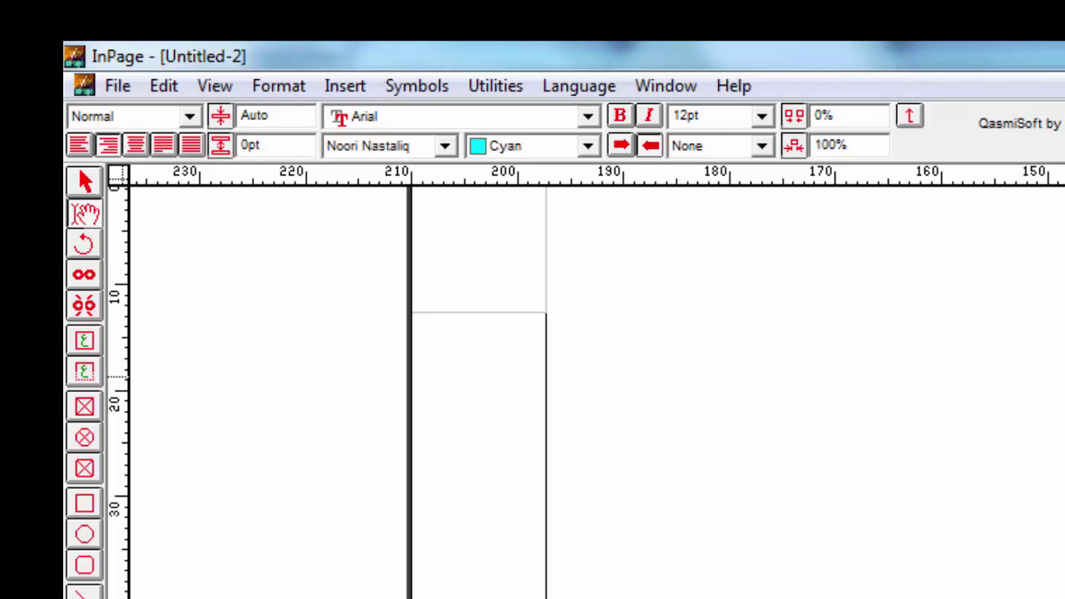
click(761, 125)
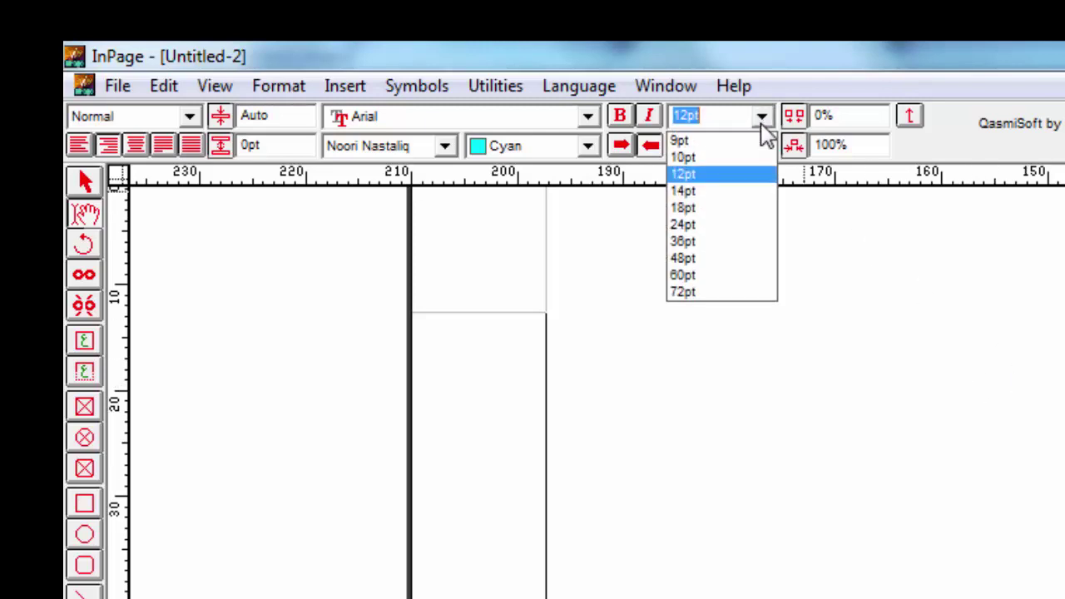
click(725, 259)
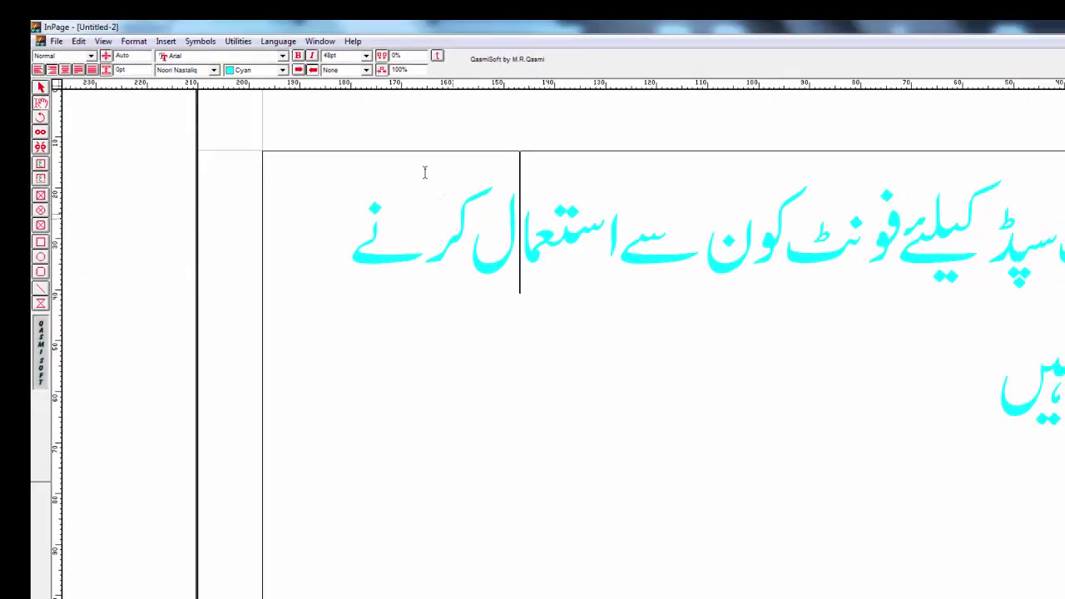
click(491, 185)
Select all the text and set its Urdu font to Bombay Black.
key(ctrl+a)
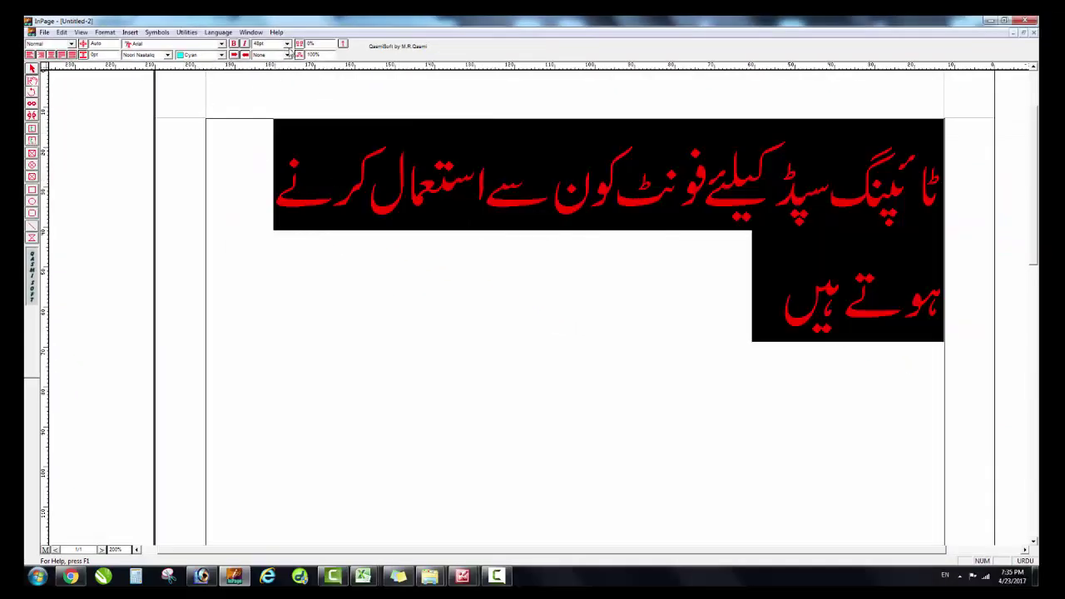
click(288, 46)
click(337, 157)
click(167, 55)
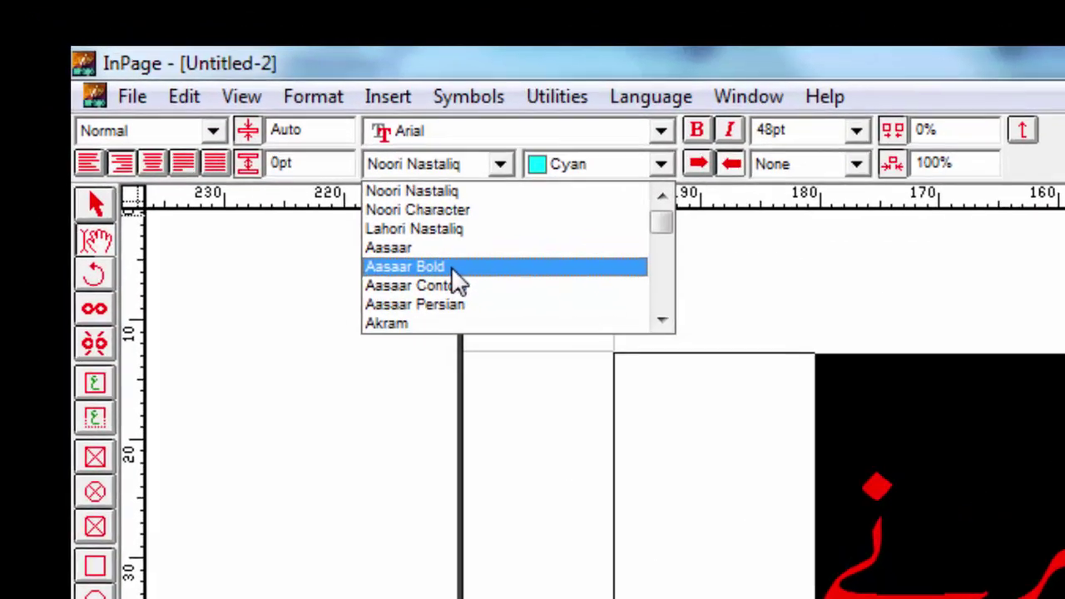
scroll(154, 94, down, 1)
scroll(531, 337, down, 2)
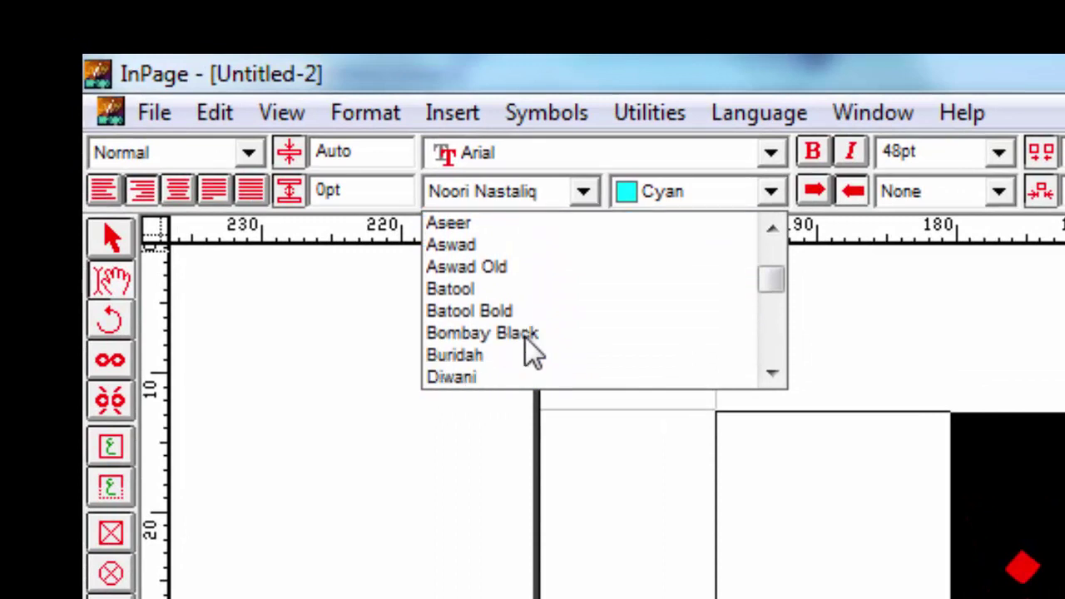
click(516, 338)
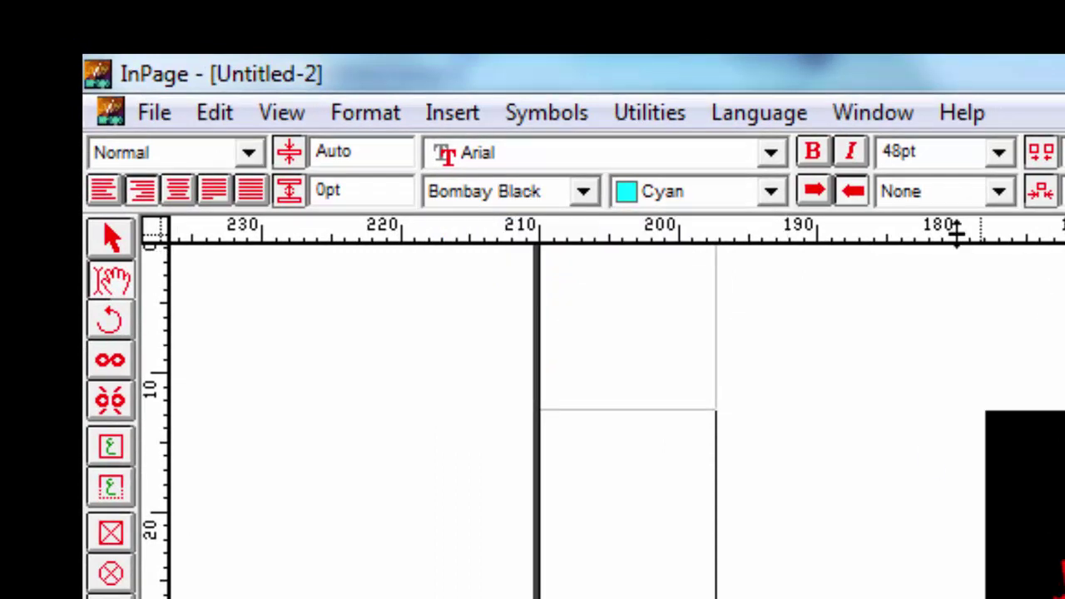
Set the sentence's text color to Black and select the whole text again.
click(774, 191)
scroll(712, 324, up, 2)
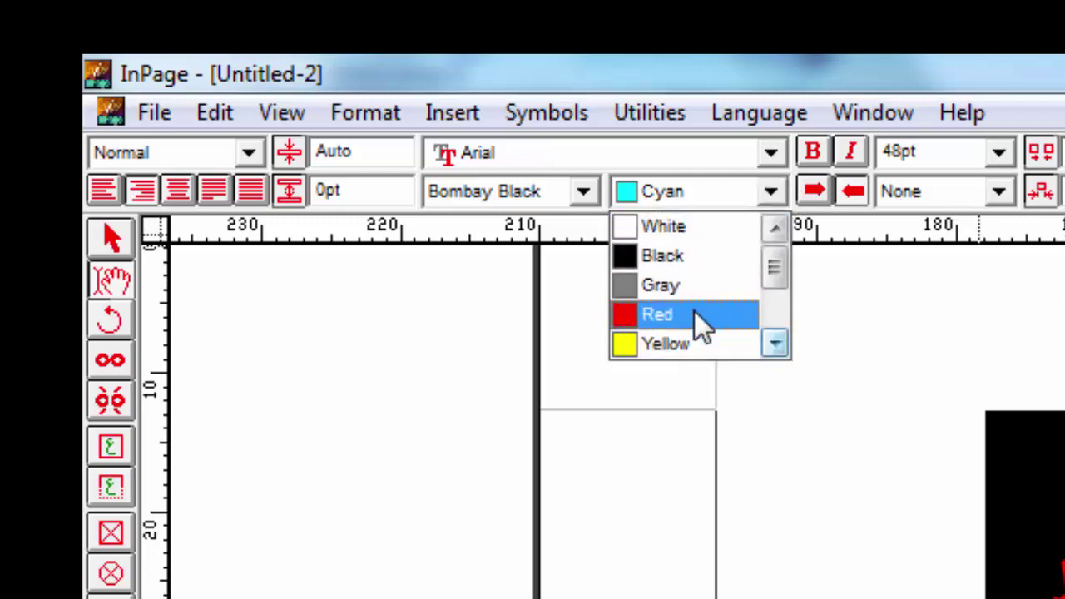
click(684, 257)
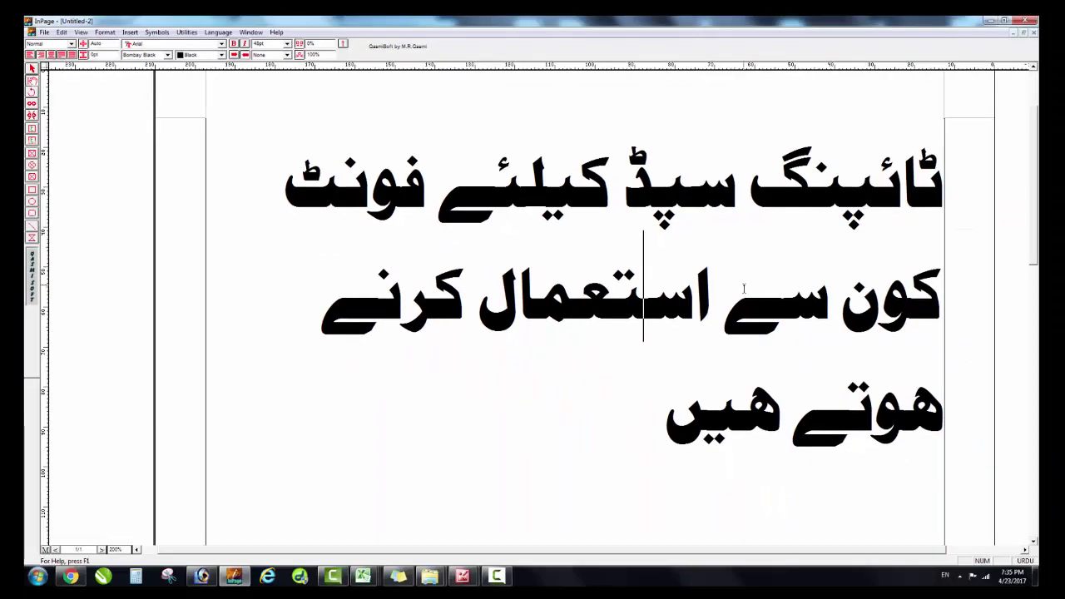
double_click(744, 289)
key(ctrl+a)
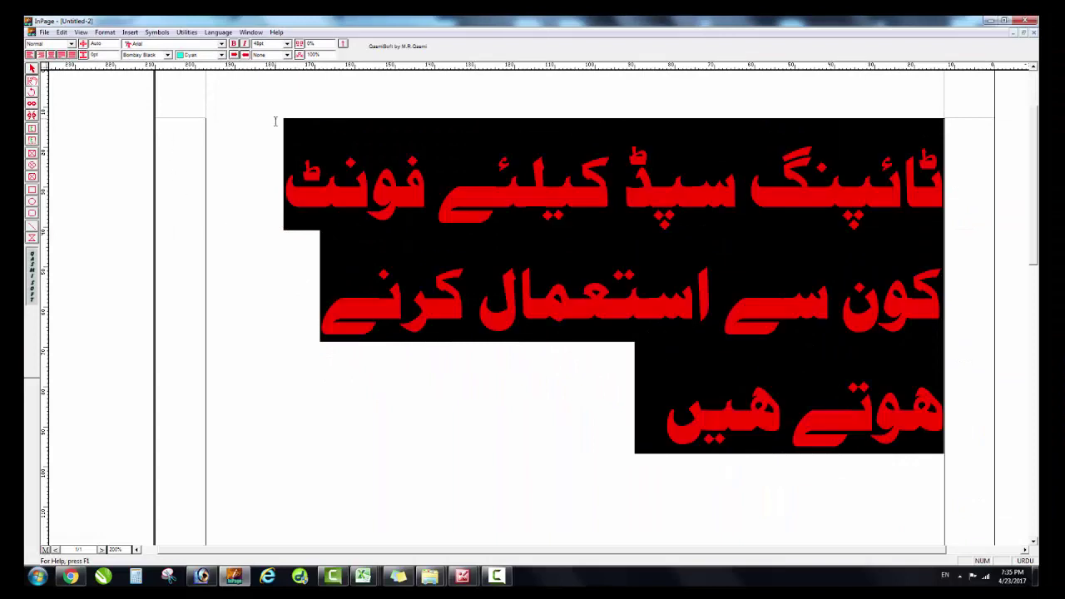
Set the selected sentence's text color to Black and its Urdu font to Noori Nastaliq.
click(222, 54)
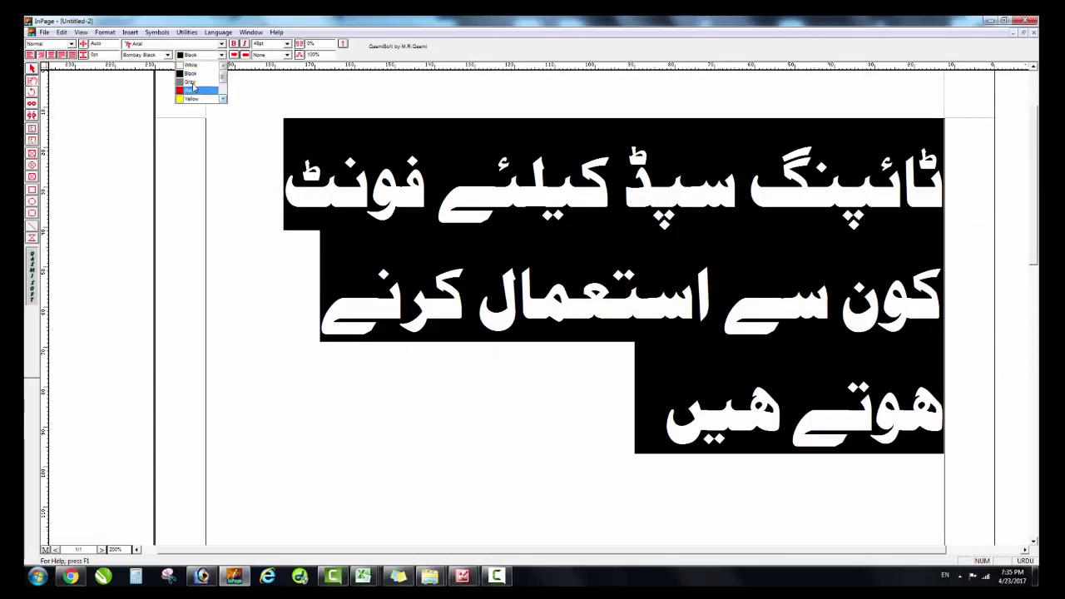
click(156, 78)
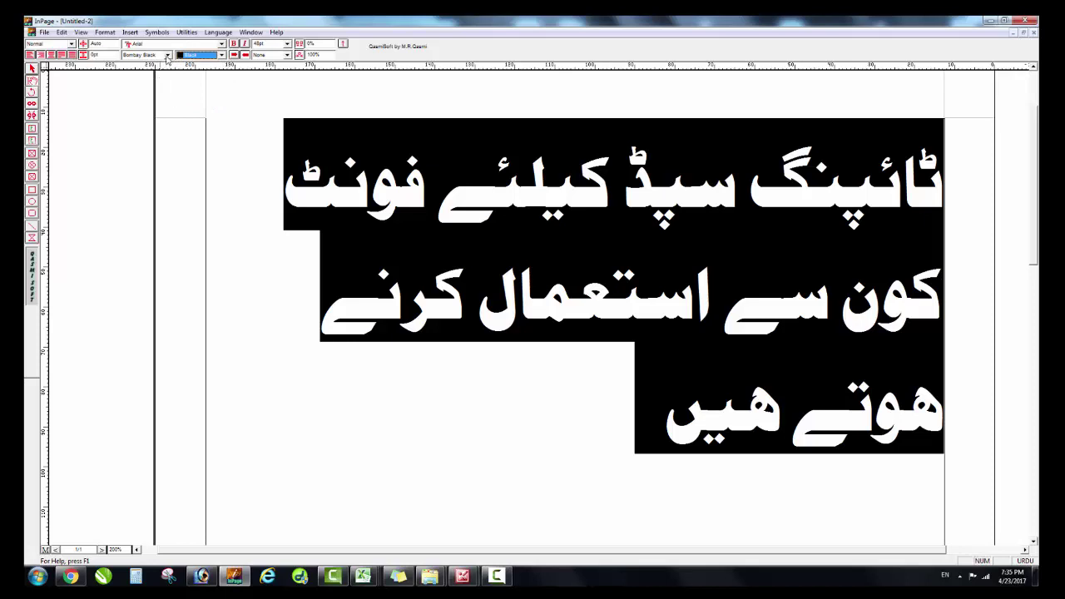
click(168, 54)
scroll(158, 79, up, 5)
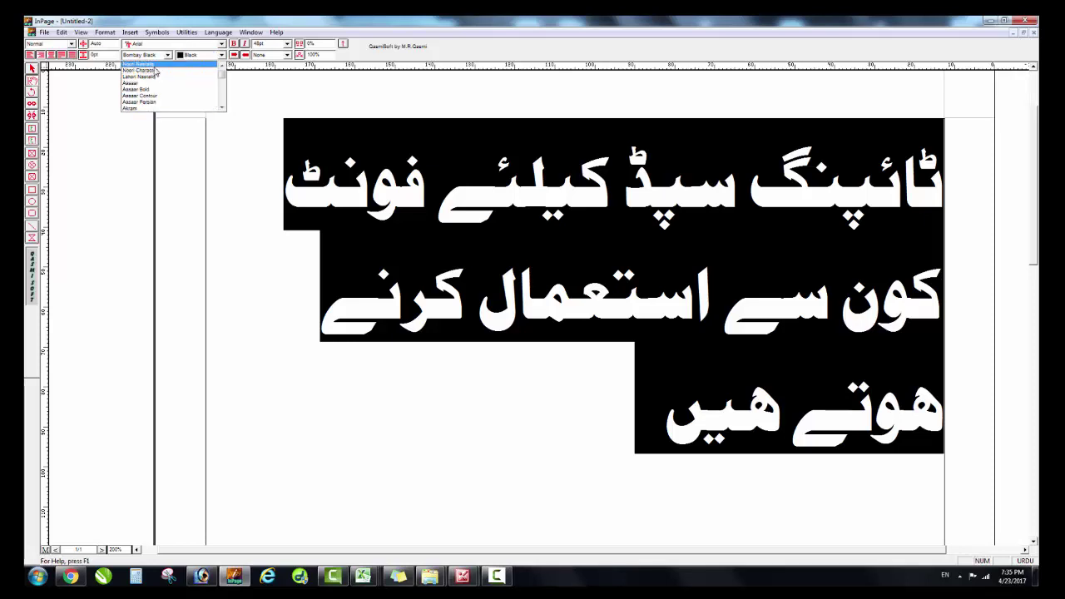
click(143, 64)
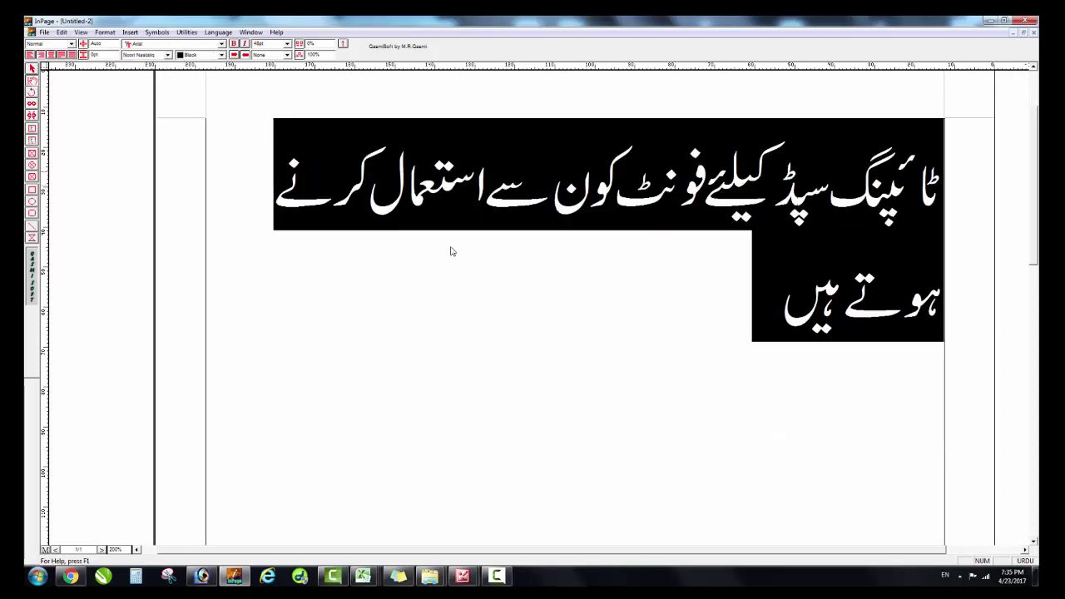
click(621, 231)
key(ctrl+a)
click(643, 279)
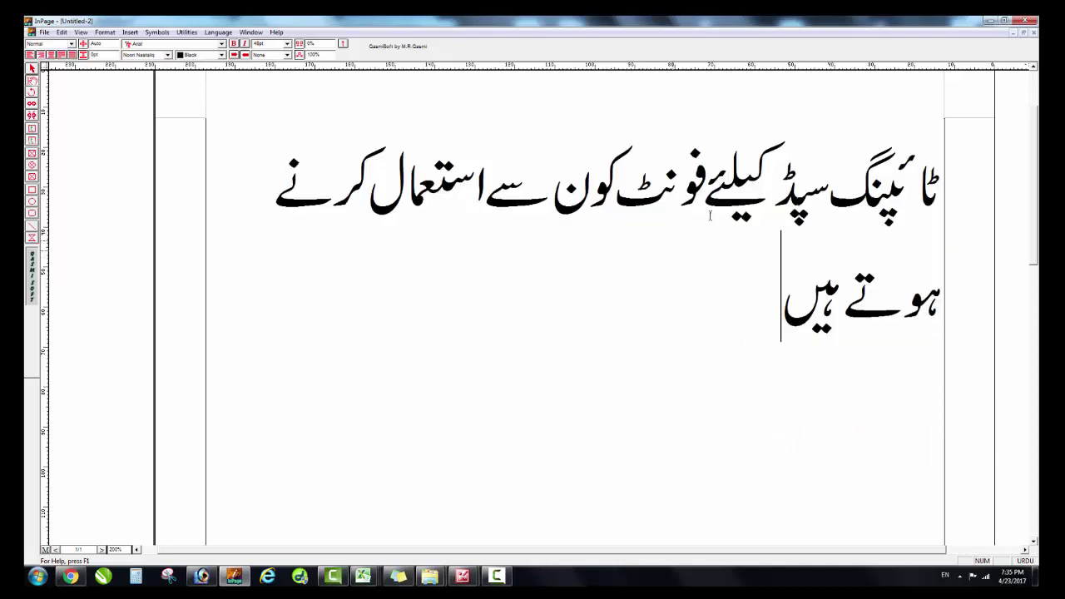
triple_click(710, 216)
click(671, 345)
triple_click(710, 216)
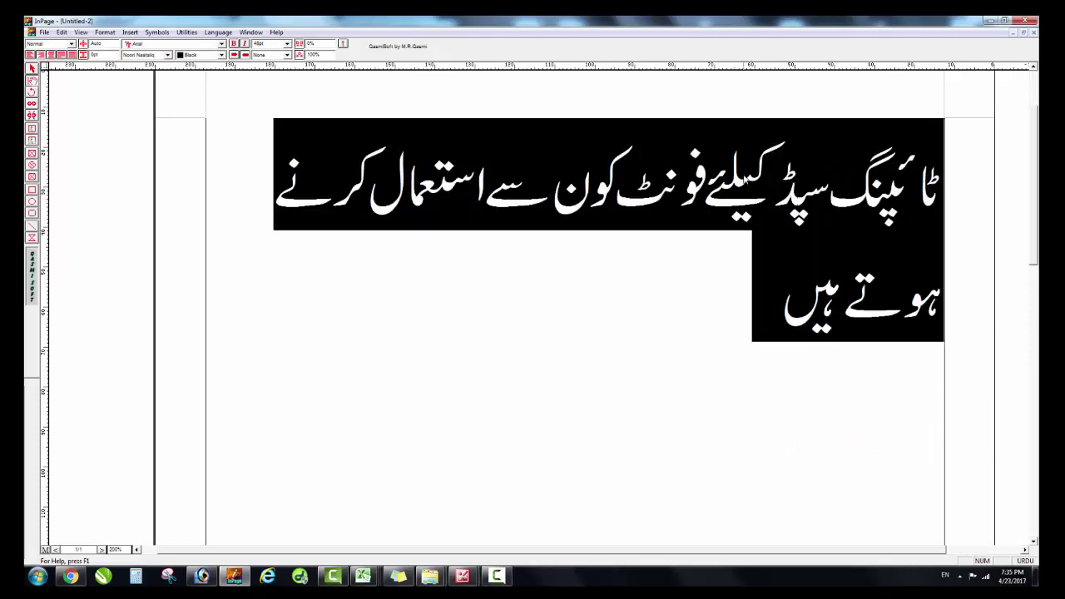
click(689, 291)
double_click(763, 217)
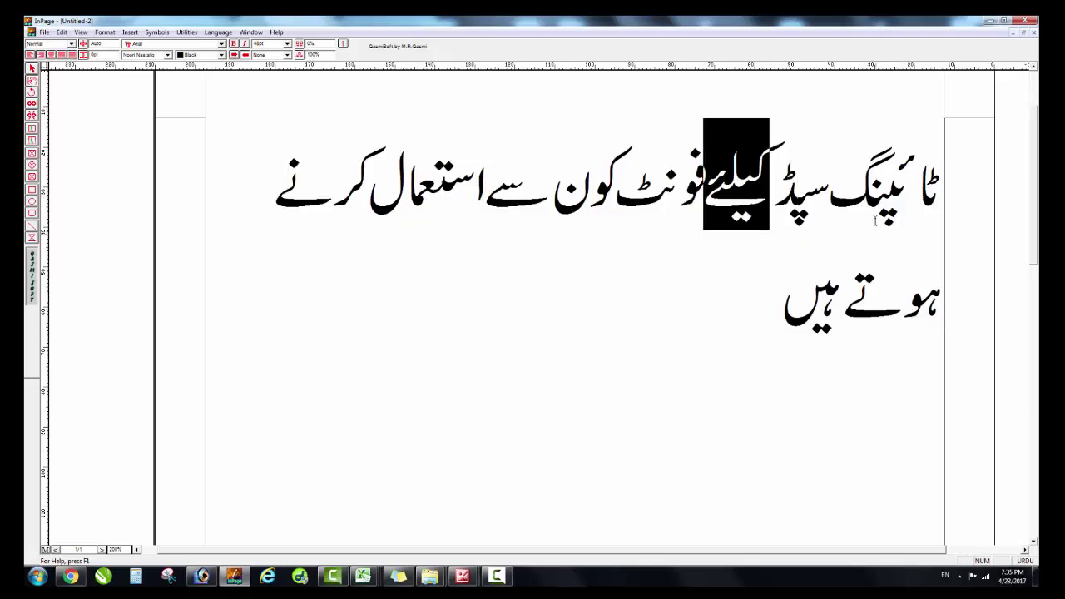
Insert the missing letter ی into the sentence's second word so that it reads سپیڈ.
click(799, 204)
text(ی)
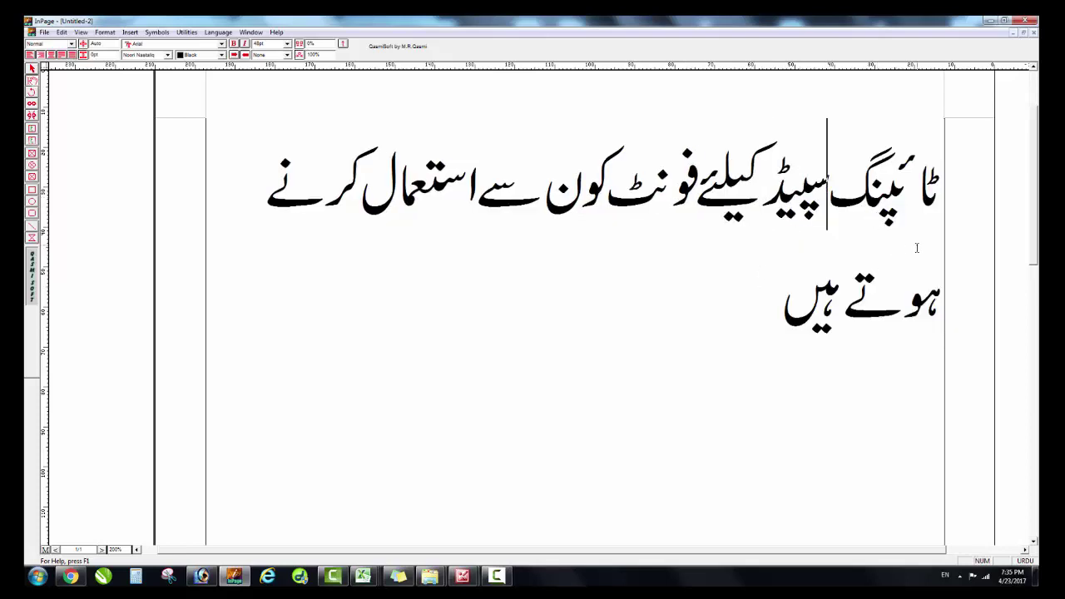
click(677, 335)
key(ctrl+a)
click(435, 335)
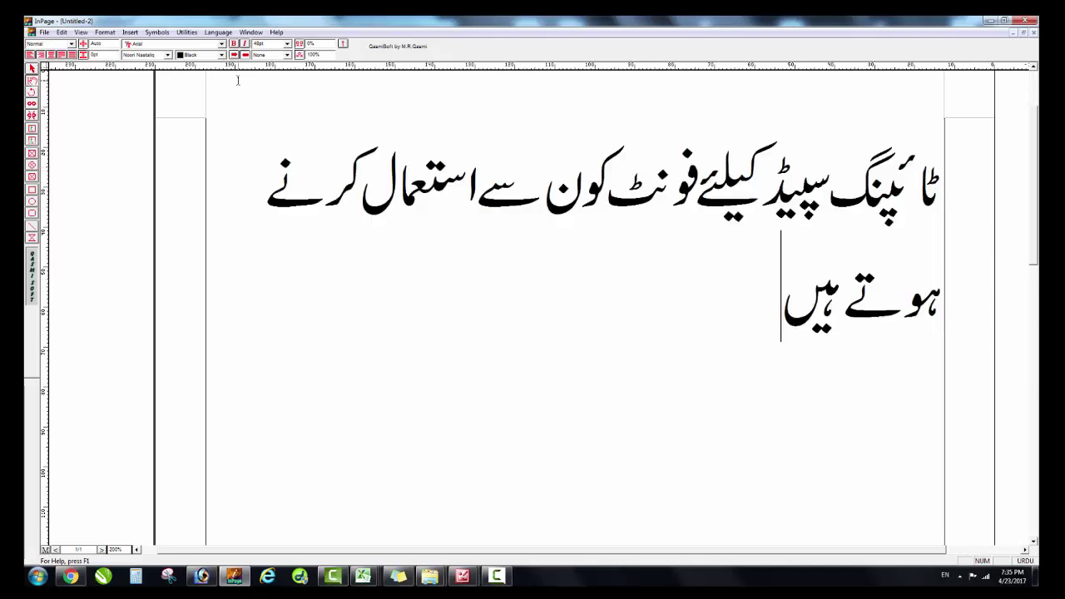
Select the whole sentence and try left alignment followed by center alignment on it.
click(466, 193)
key(ctrl+a)
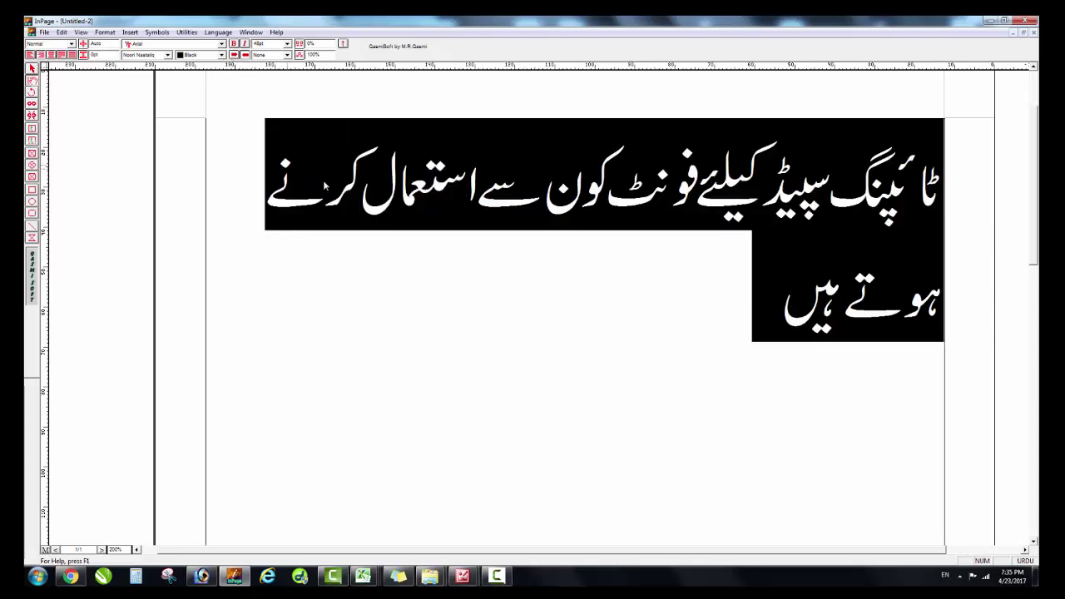
click(40, 54)
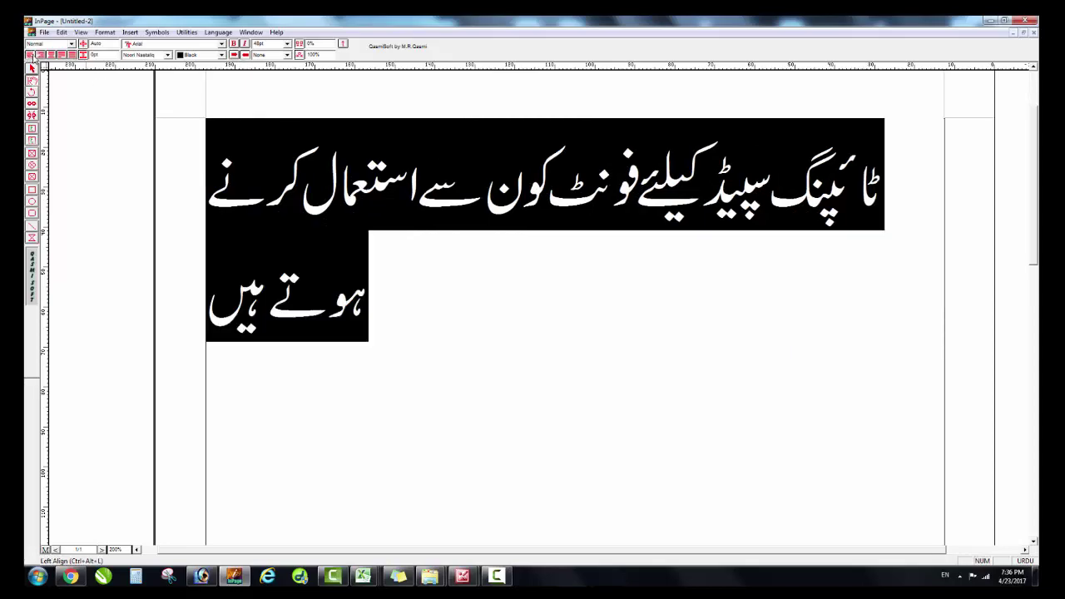
click(55, 54)
click(493, 265)
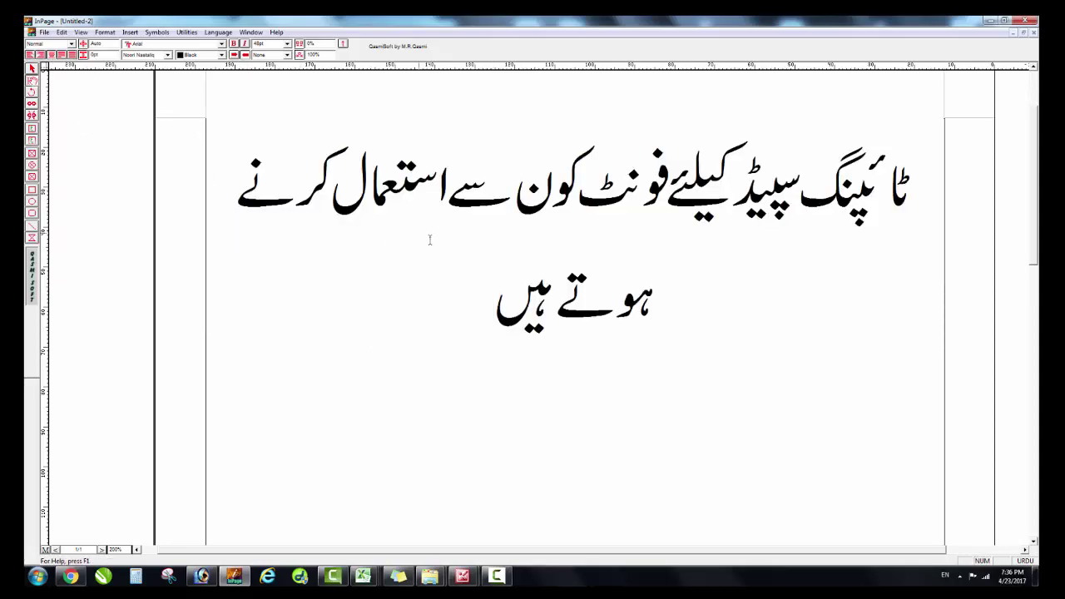
Select the whole sentence and justify it across the text column.
click(447, 193)
key(ctrl+a)
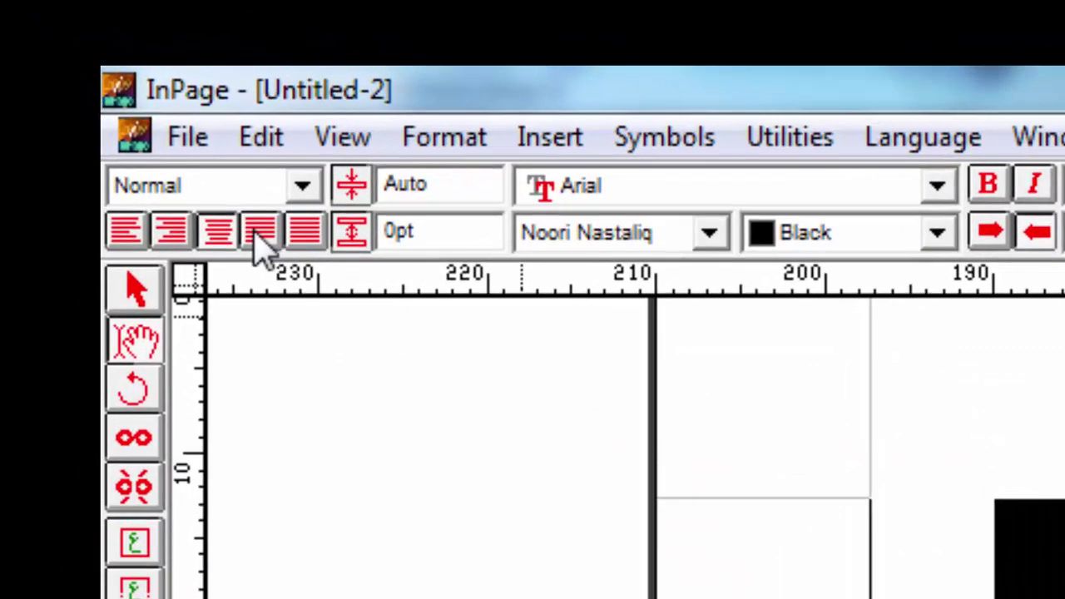
click(211, 189)
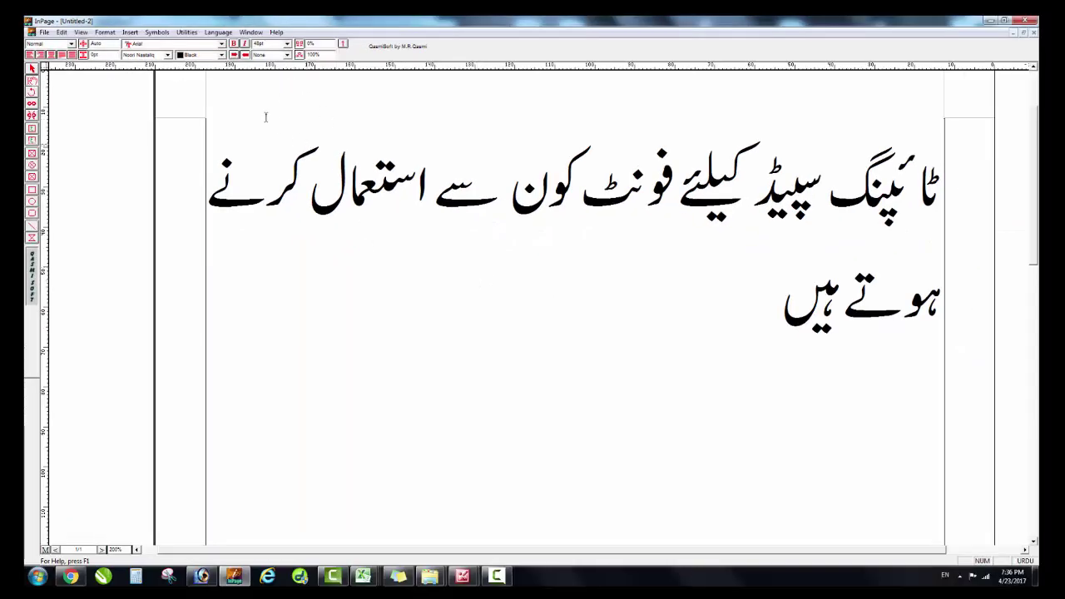
key(ctrl+a)
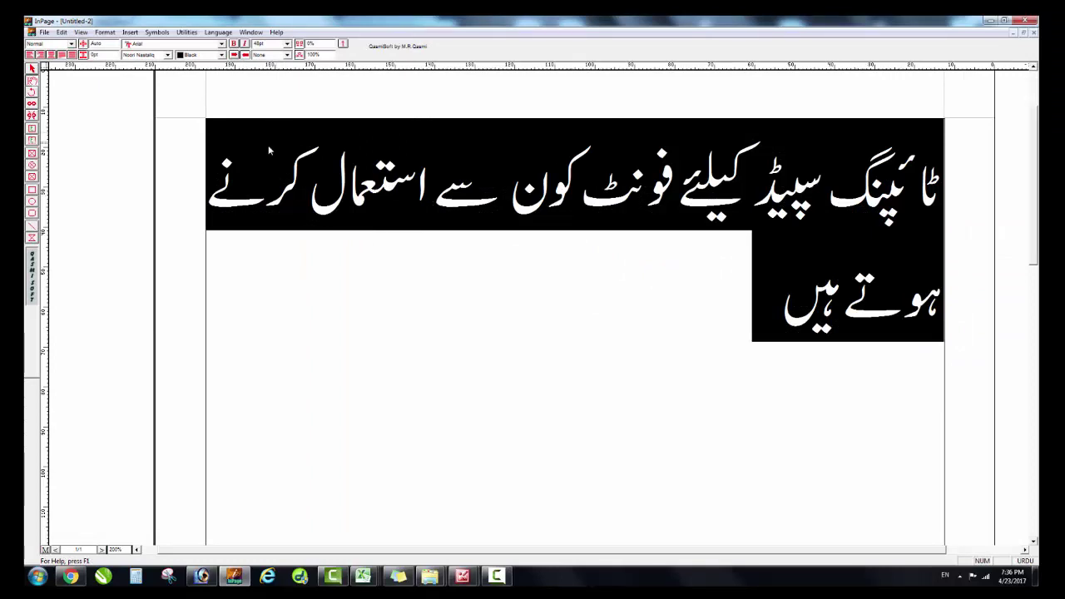
triple_click(329, 153)
click(329, 152)
click(605, 306)
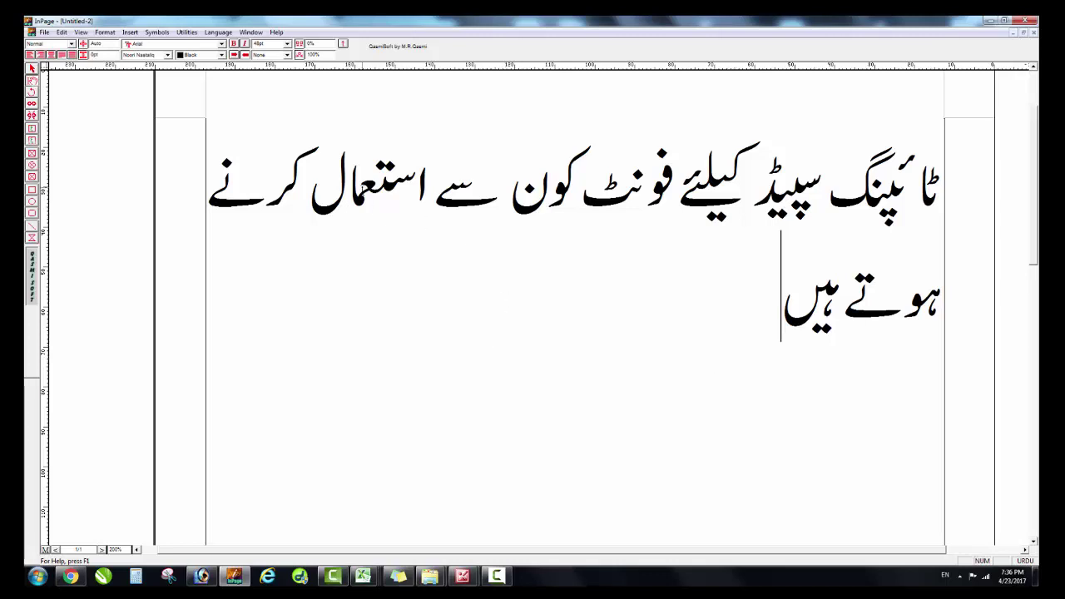
triple_click(366, 193)
click(784, 325)
triple_click(630, 321)
click(630, 321)
Start saving the document to the Desktop as an InPage file with the name sfadfsd, and dismiss the save dialog.
click(44, 32)
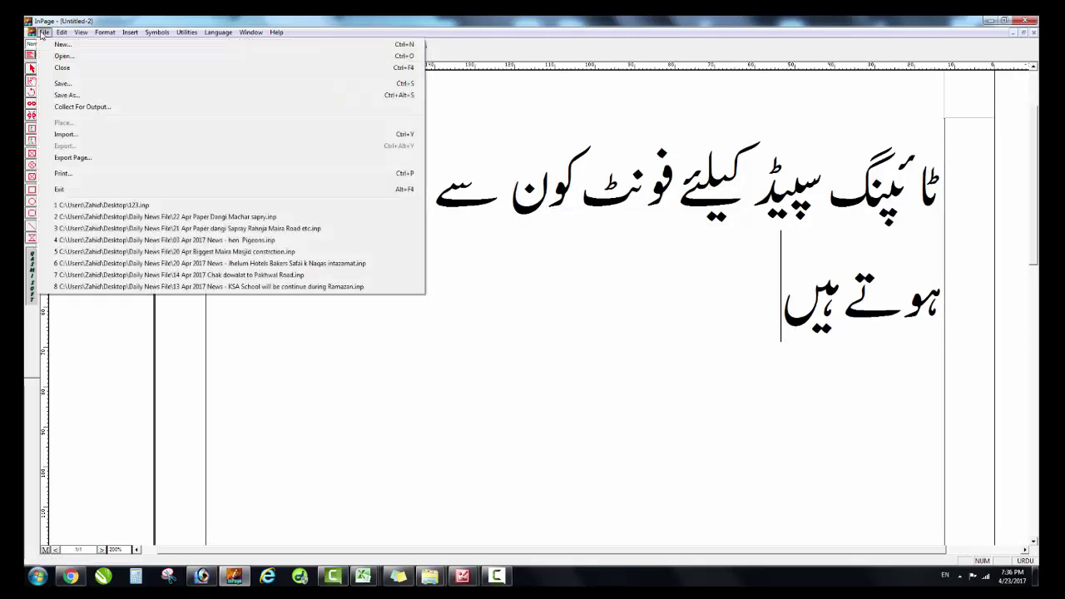
click(701, 254)
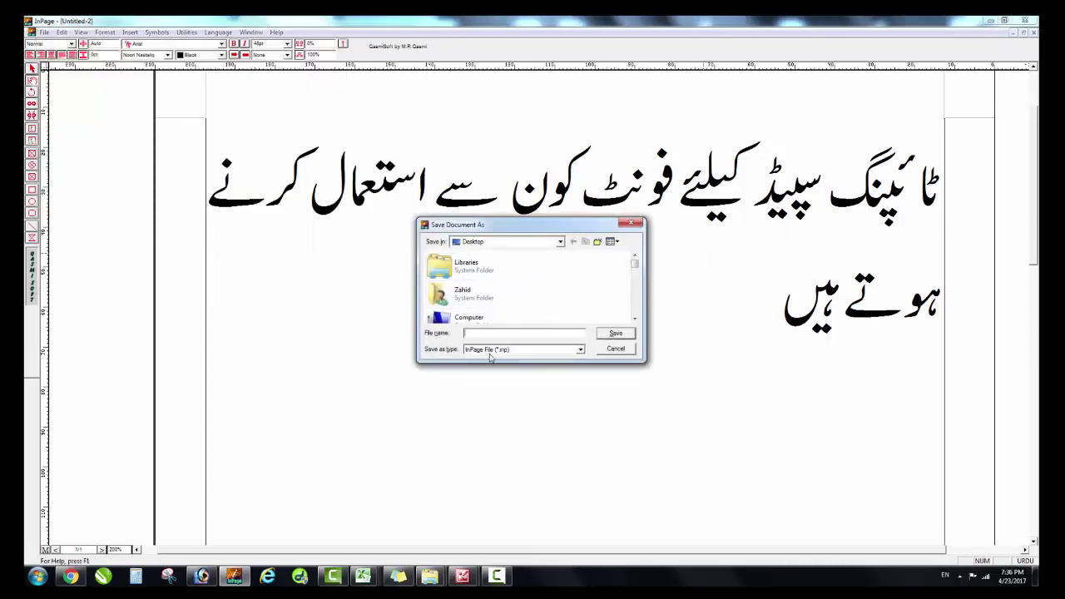
text(sfadfsd)
click(617, 356)
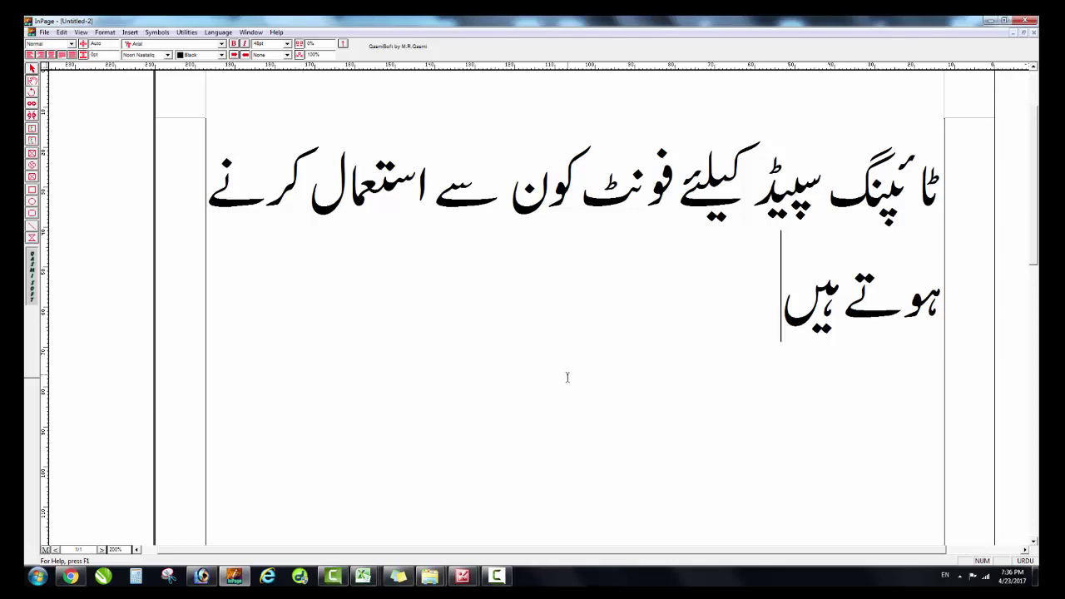
double_click(503, 308)
key(ctrl+a)
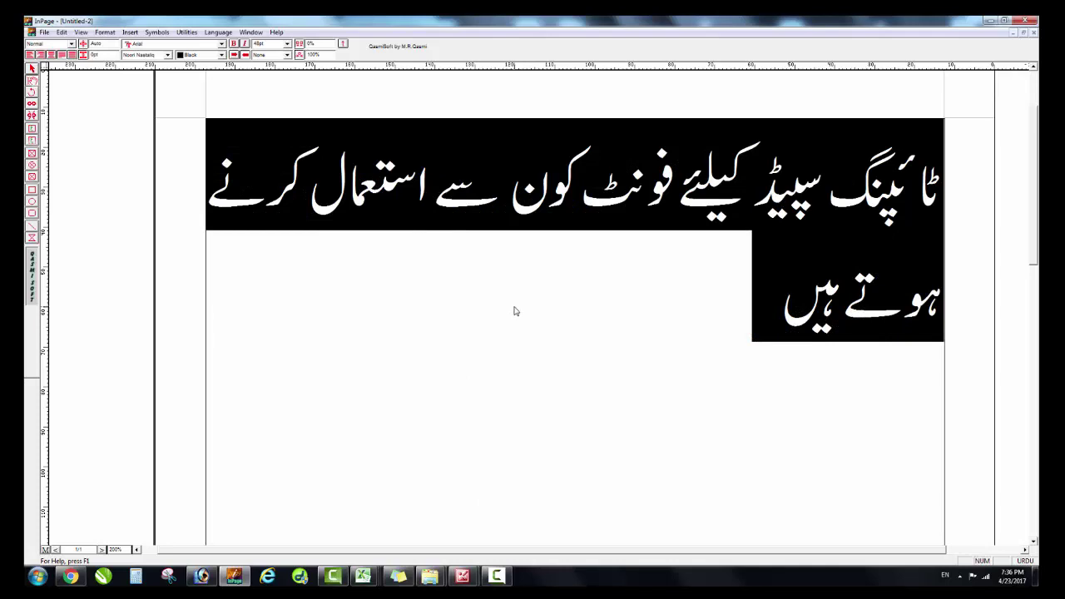
double_click(698, 302)
key(ctrl+a)
double_click(596, 287)
key(ctrl+a)
double_click(468, 210)
Switch to the Camtasia Studio window.
click(333, 576)
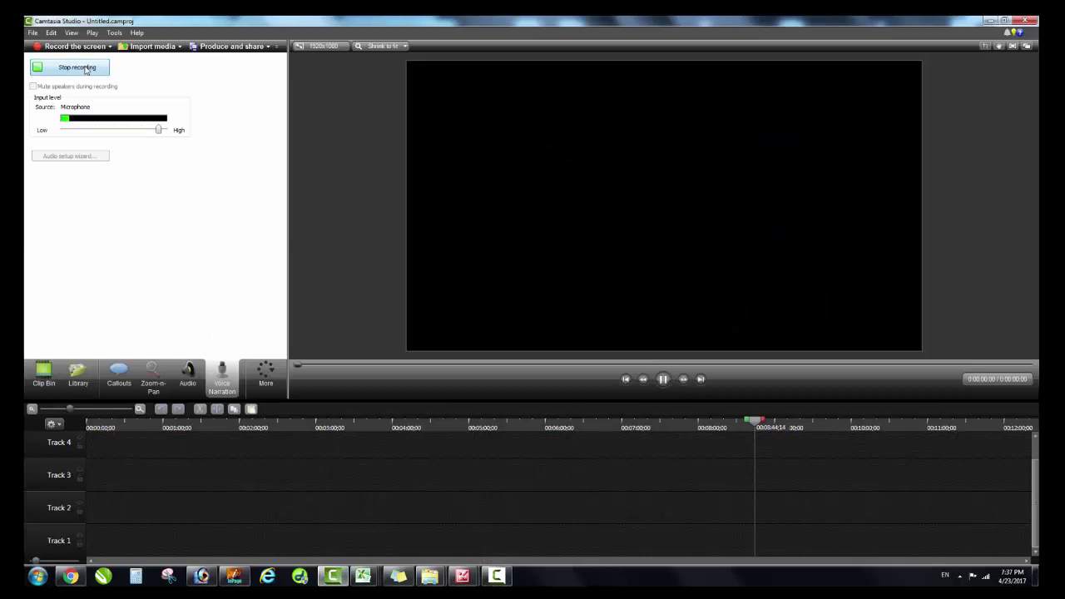